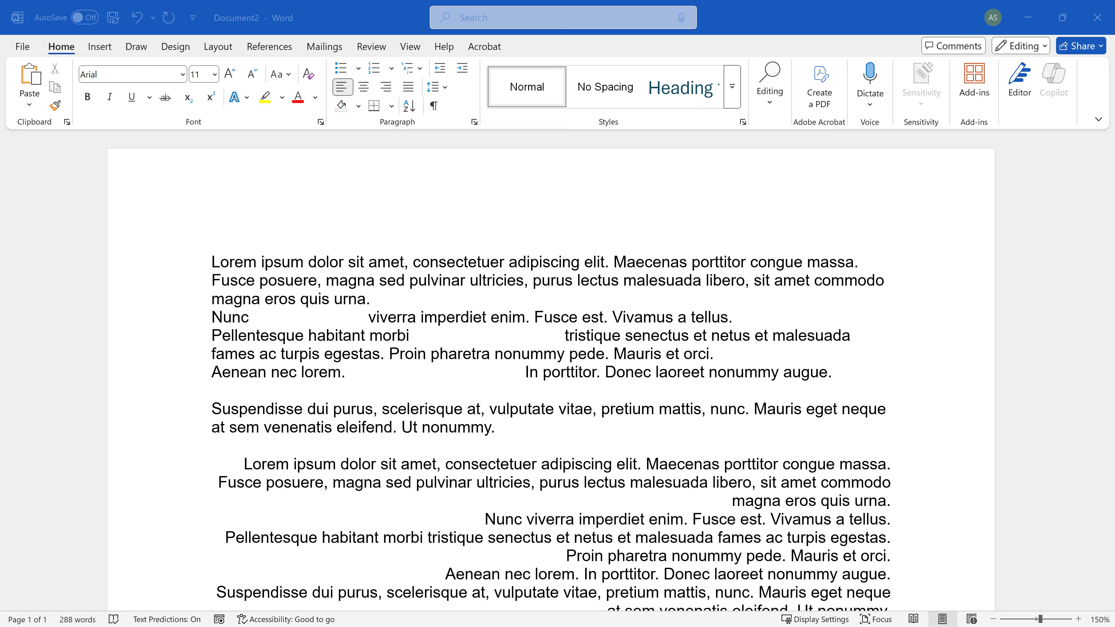
Step: Look at the reset choices in the full Quick Access Toolbar customization settings, leaving the settings unchanged
left_click(372, 18)
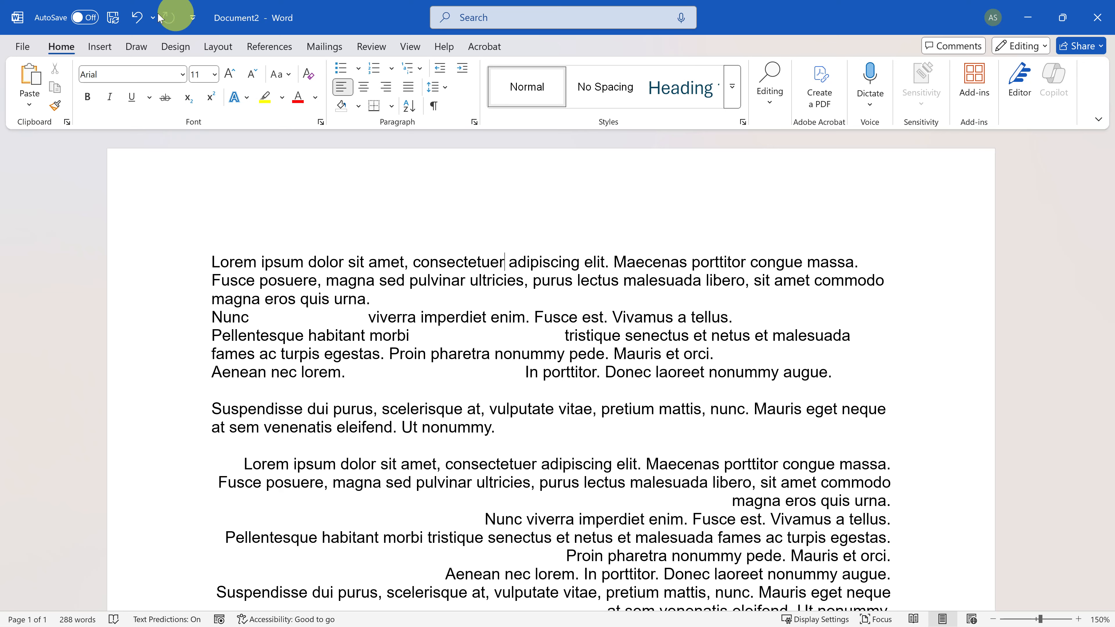
left_click(193, 18)
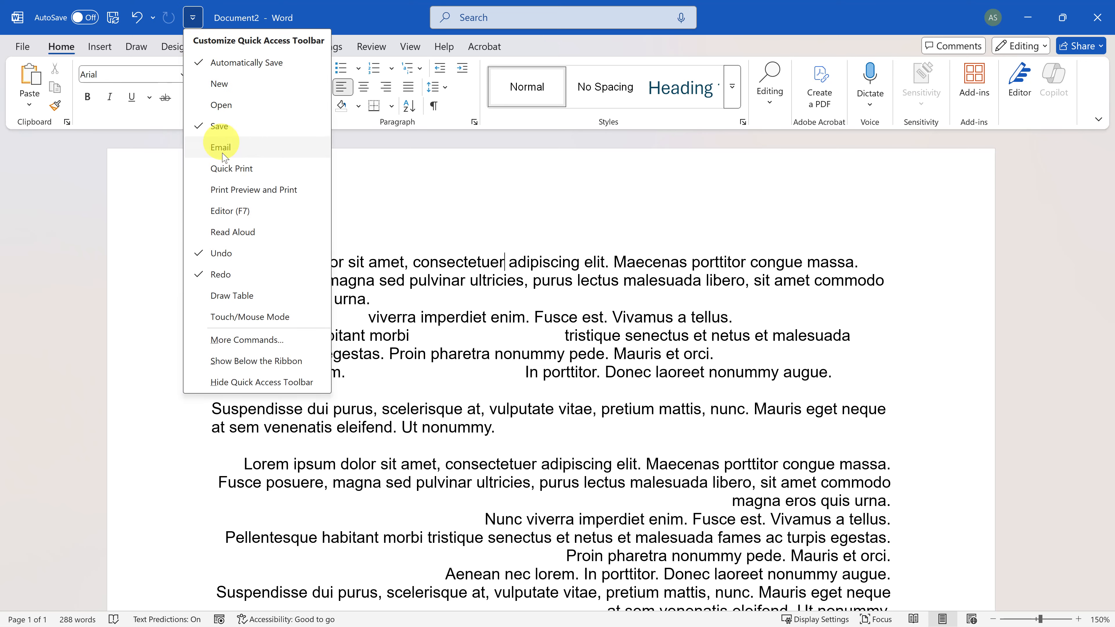
left_click(253, 346)
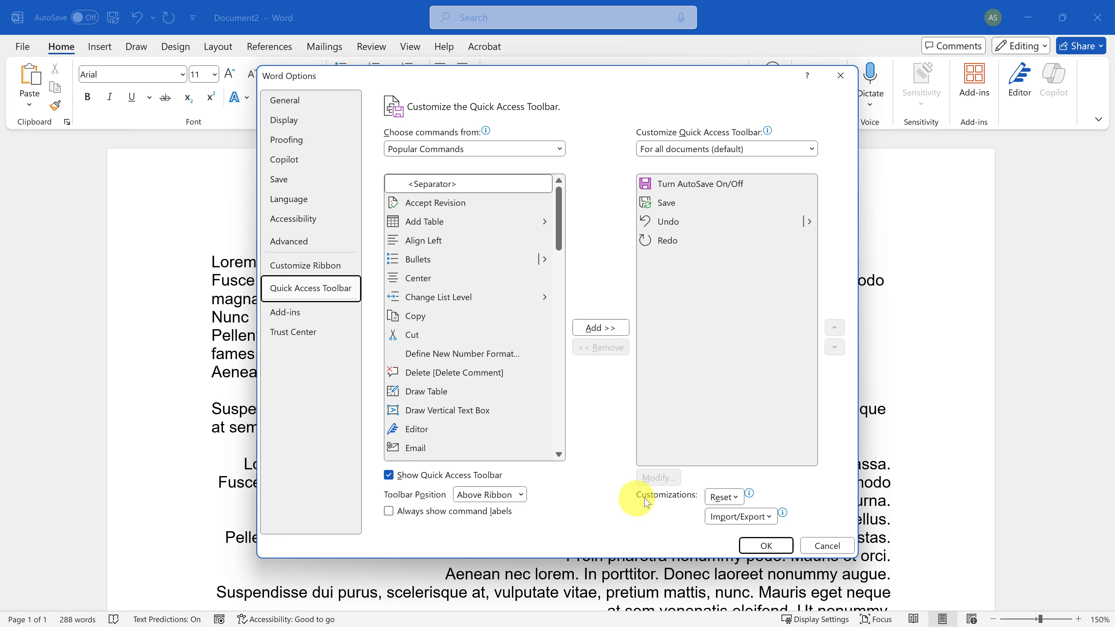
left_click(738, 500)
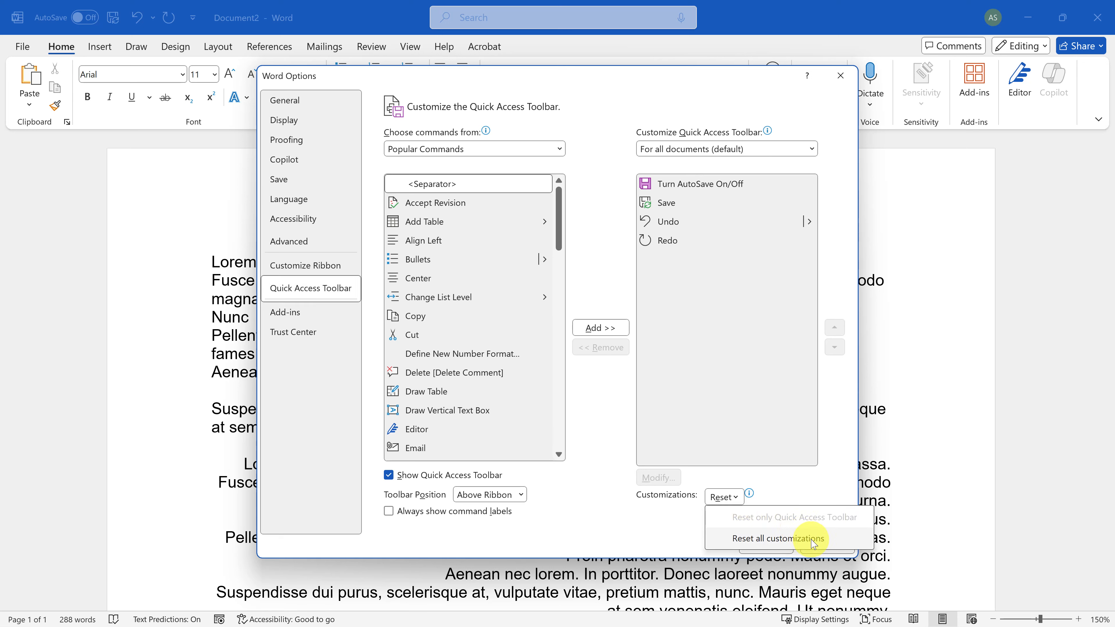
left_click(855, 479)
left_click(828, 546)
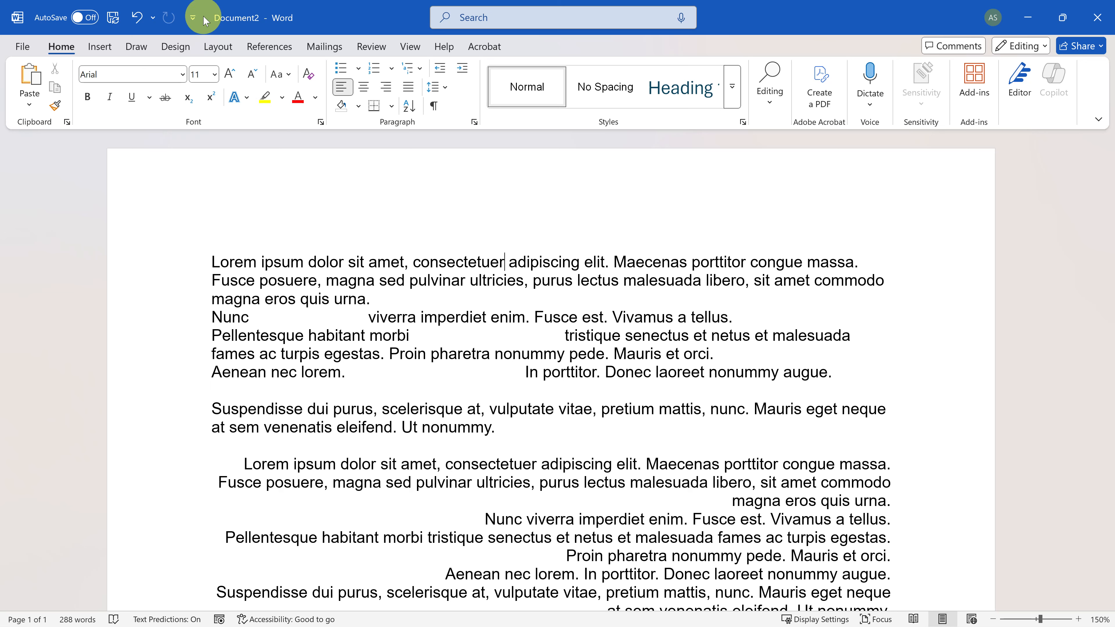
Step: Show the Quick Access Toolbar below the ribbon
left_click(193, 19)
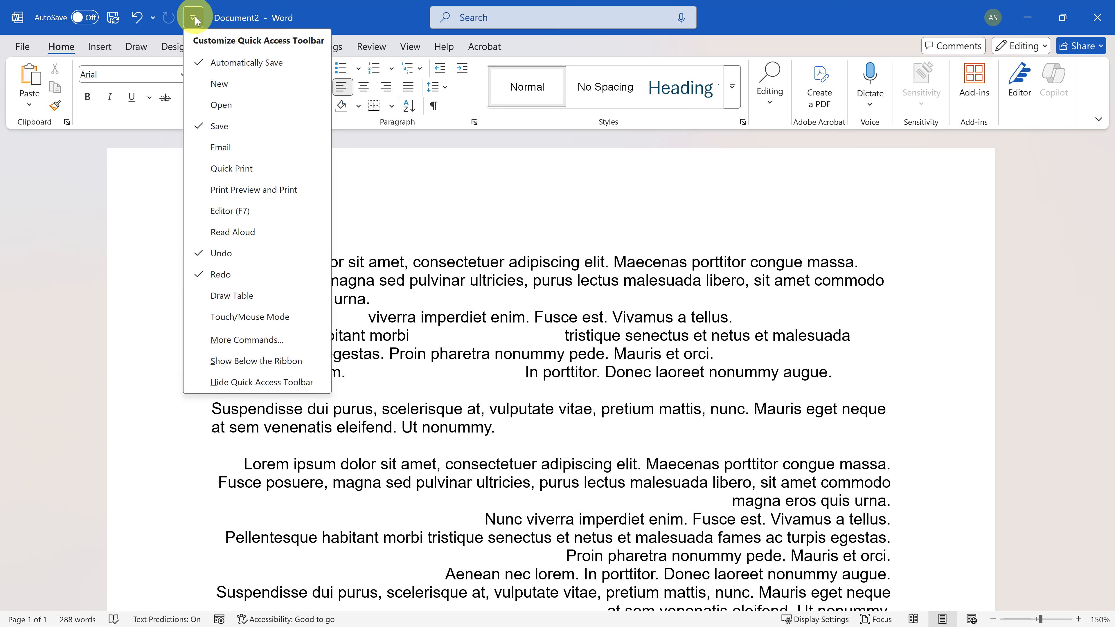
left_click(310, 361)
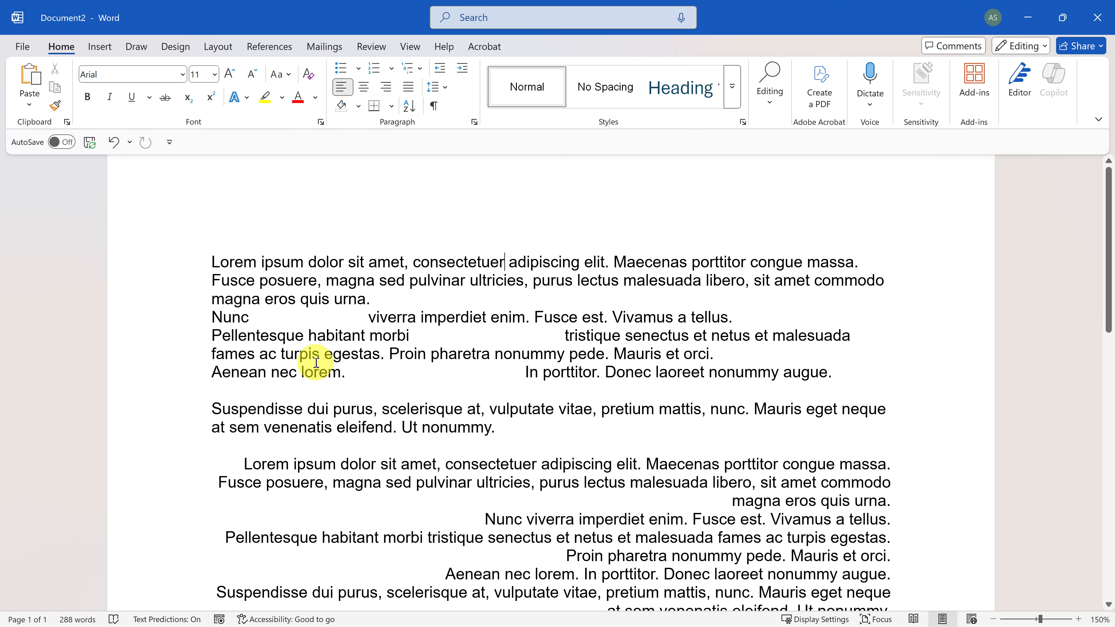
left_click(170, 142)
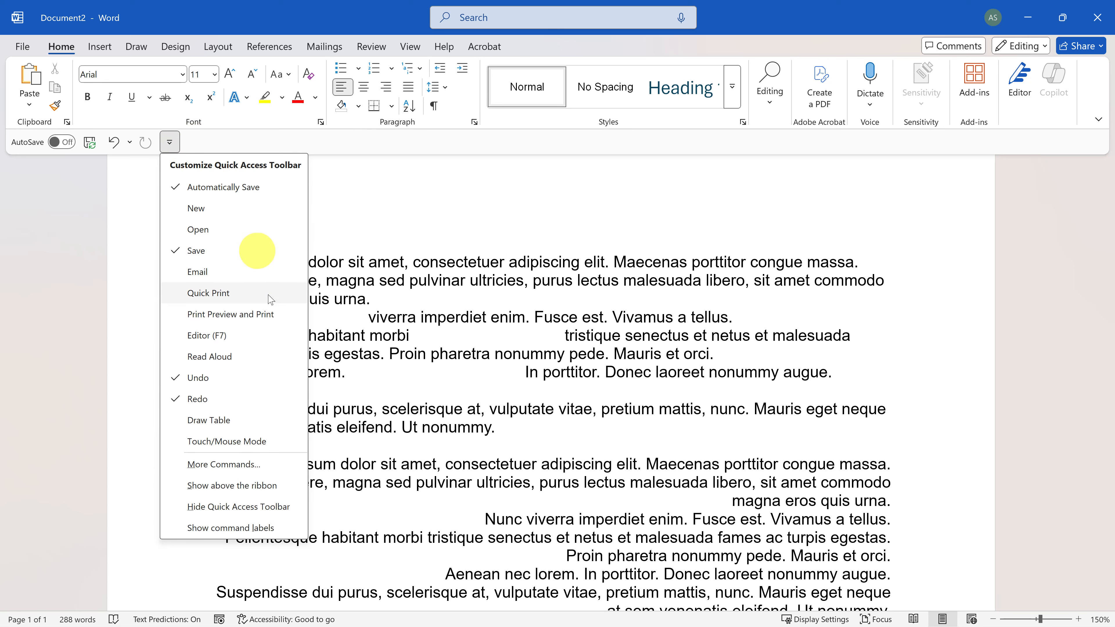
left_click(428, 211)
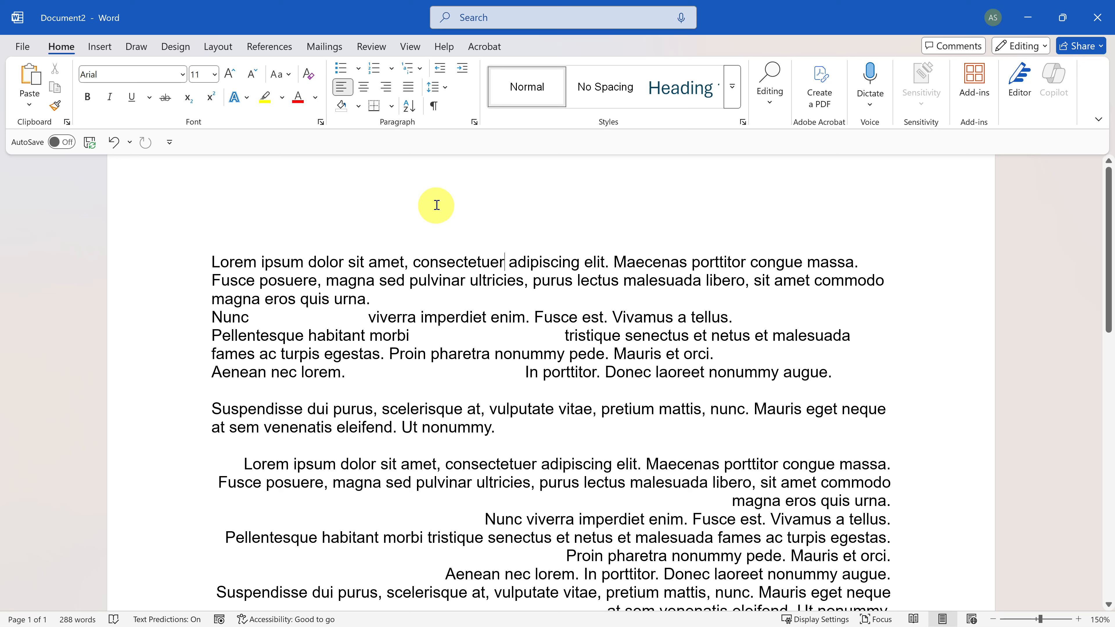
Step: In the Quick Access Toolbar options, add the Align Right and Bold commands from the Home Tab command set
left_click(171, 143)
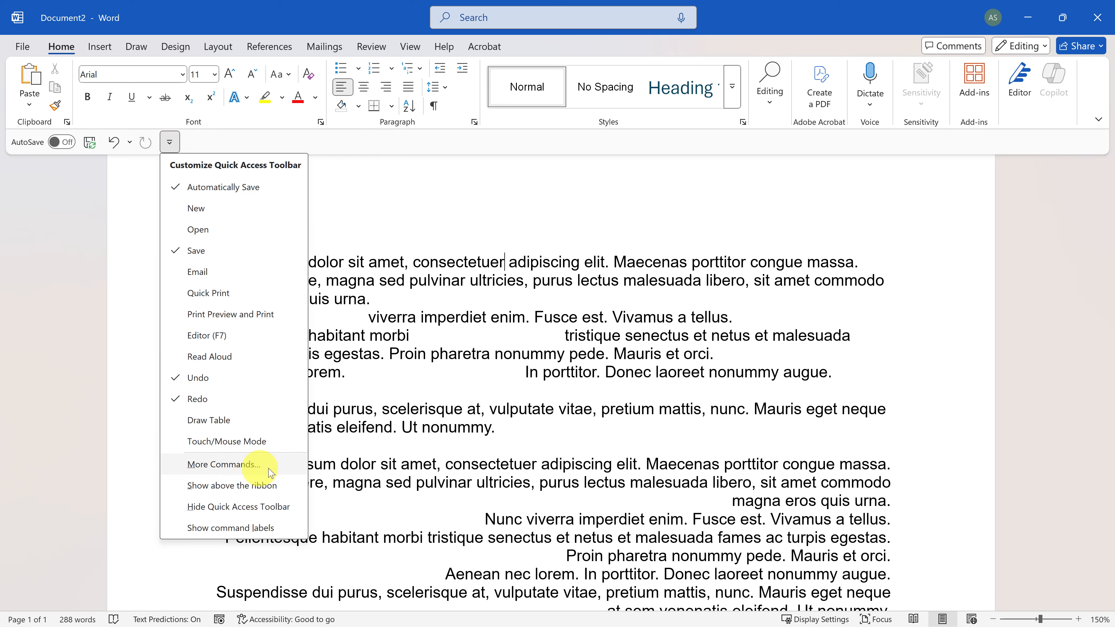
left_click(276, 467)
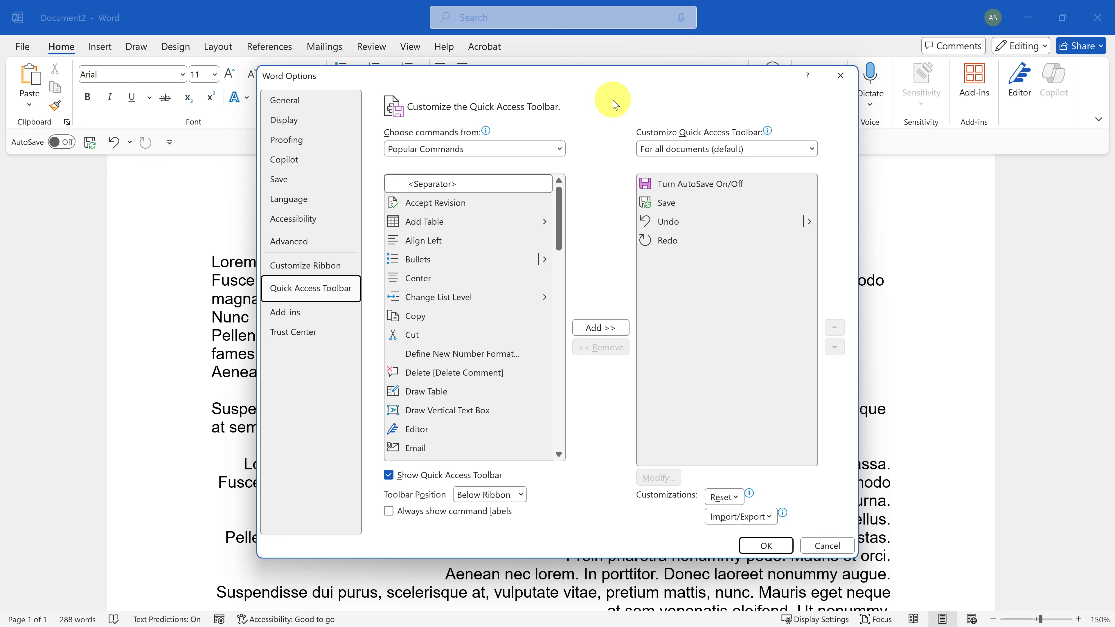
left_click(561, 150)
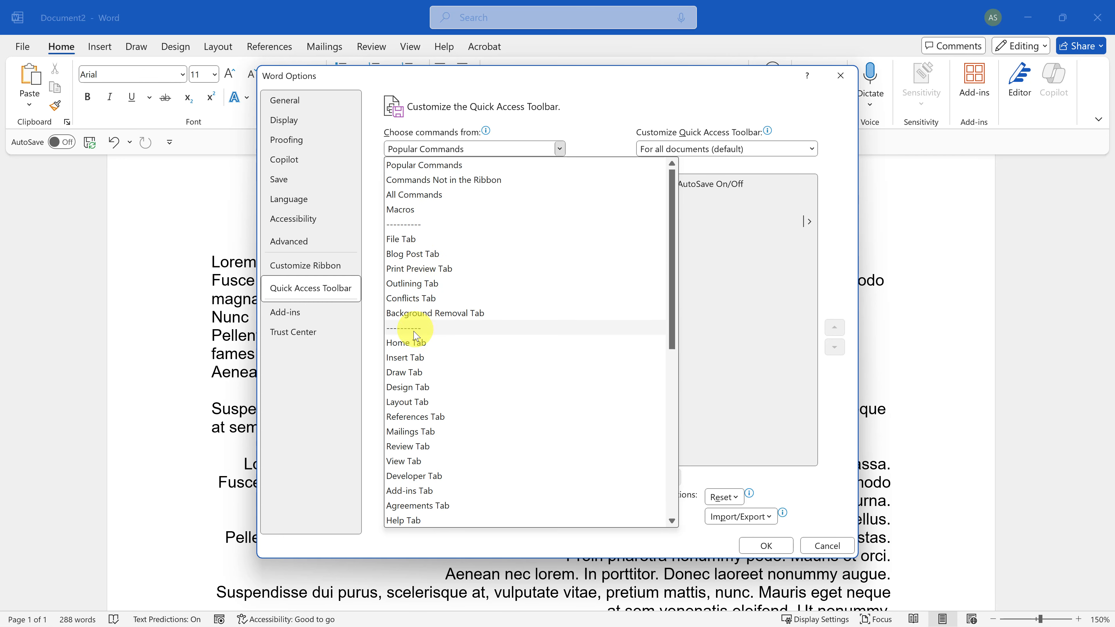
left_click(409, 344)
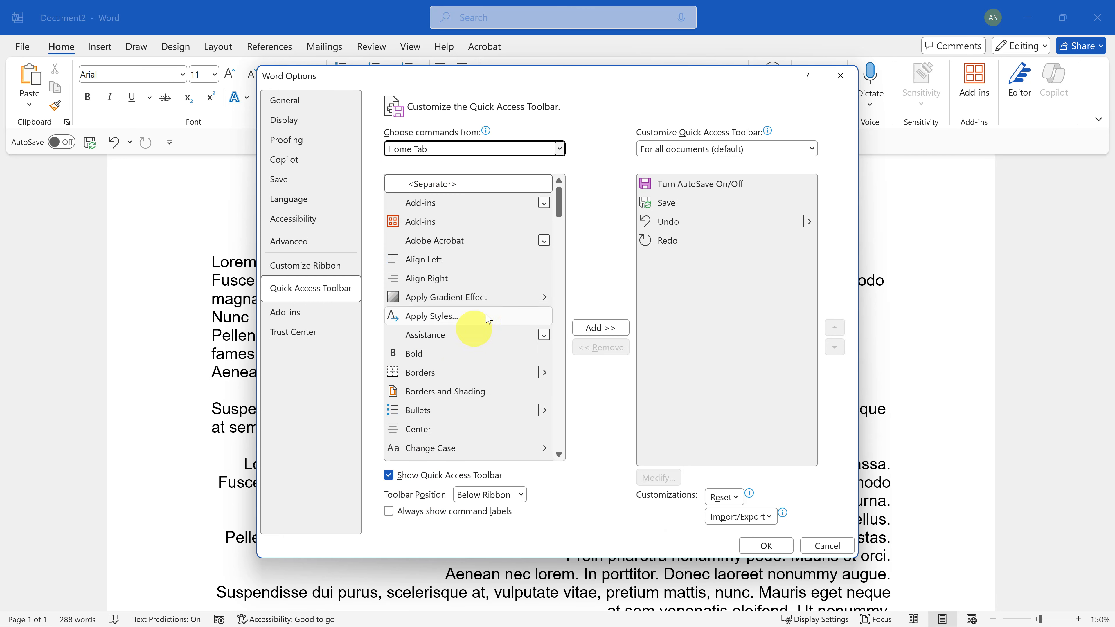
left_click(429, 278)
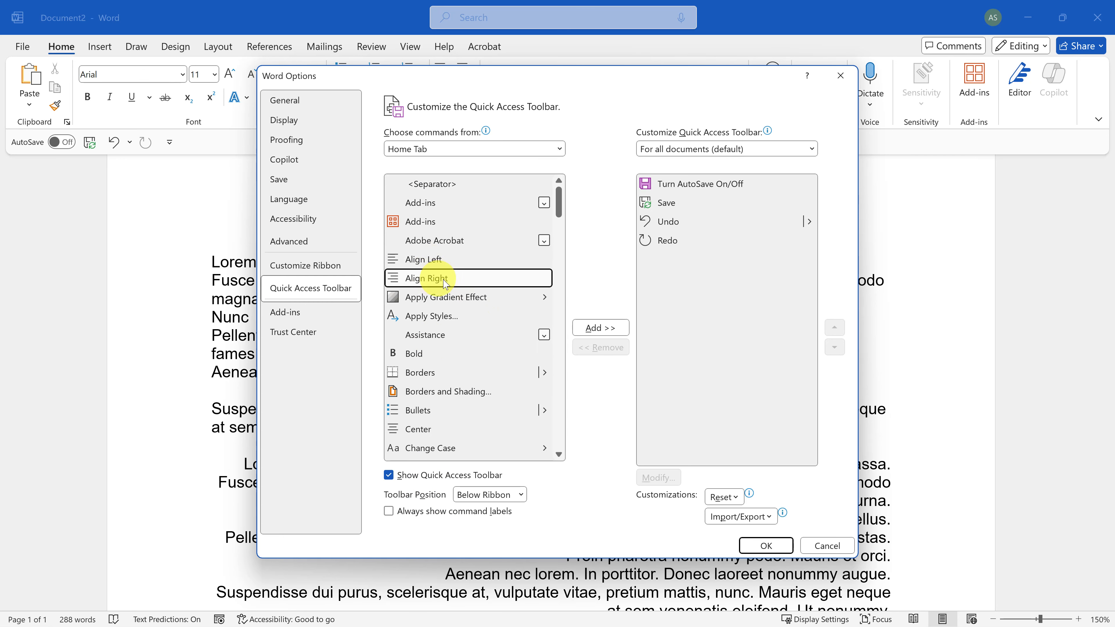
left_click(602, 328)
left_click(461, 353)
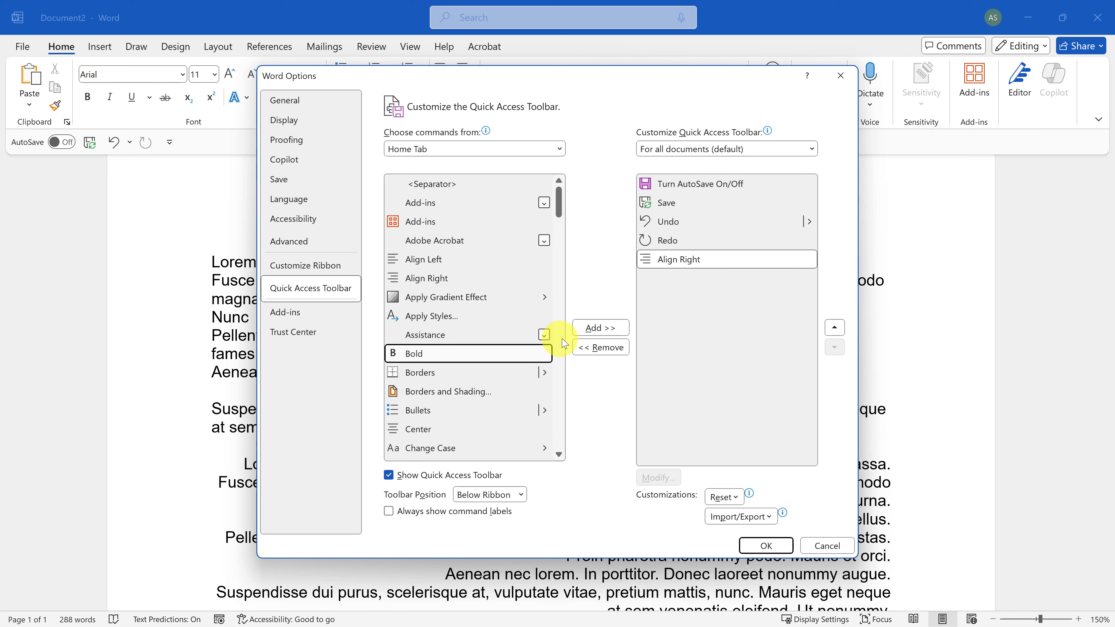
left_click(619, 330)
Step: Add the Add Text Bullet to SmartArt command from the All Commands set to the Quick Access Toolbar
left_click(560, 151)
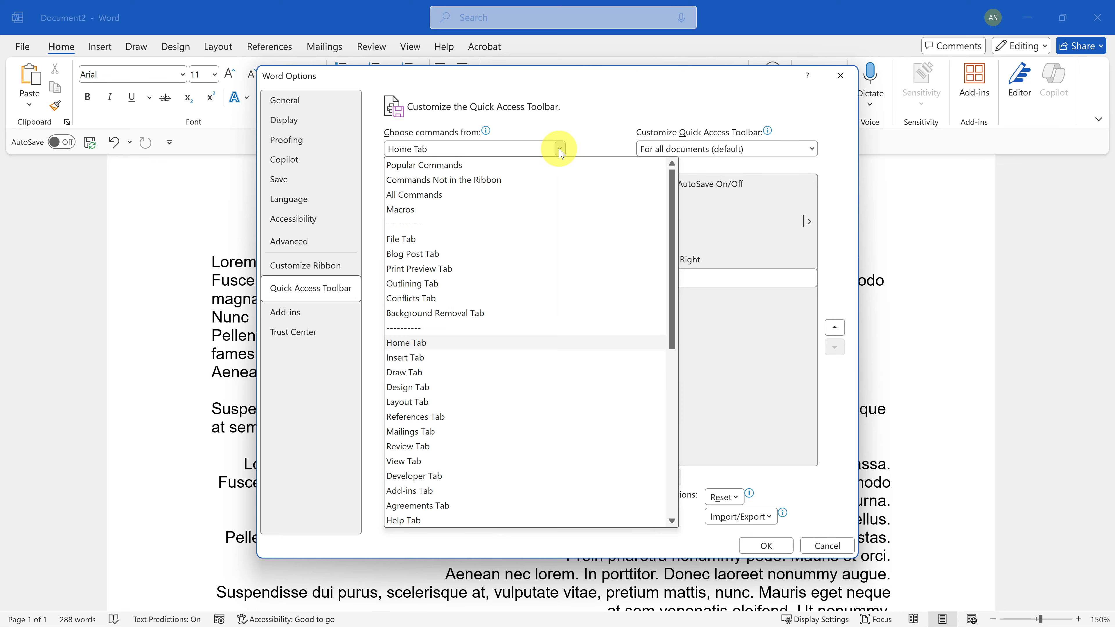
left_click(426, 196)
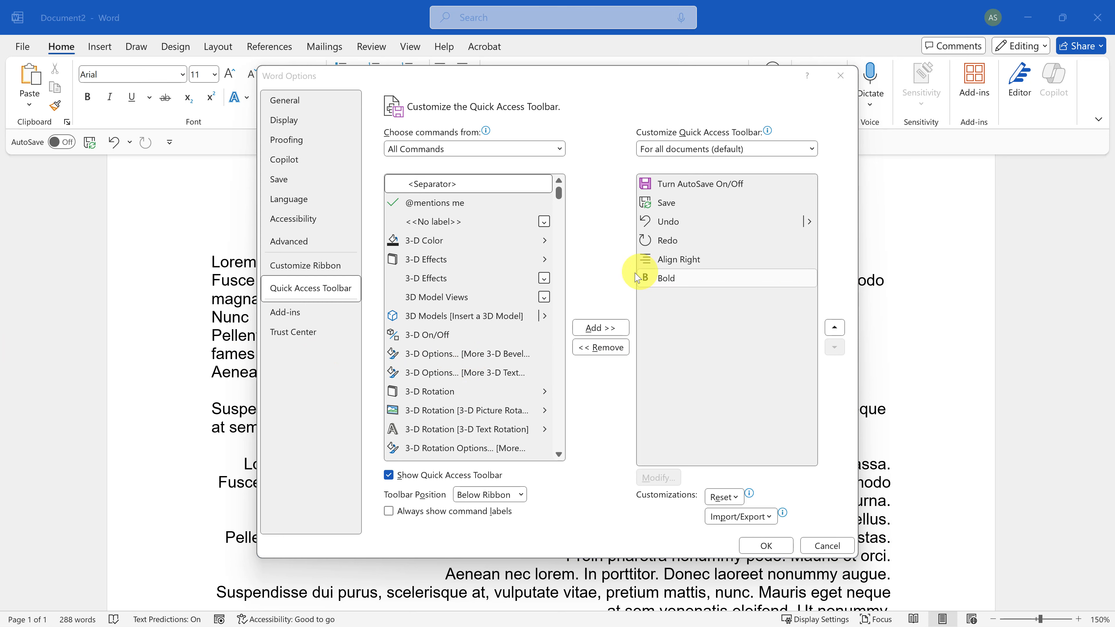
scroll(502, 343, "down", 1)
scroll(502, 343, "down", 8)
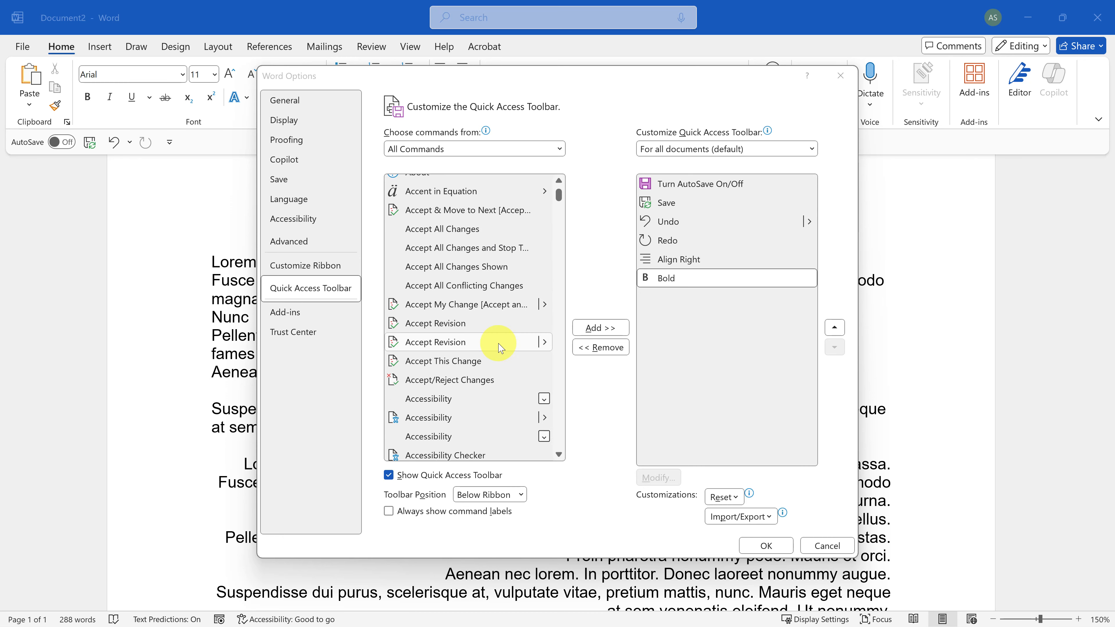
scroll(495, 351, "down", 1)
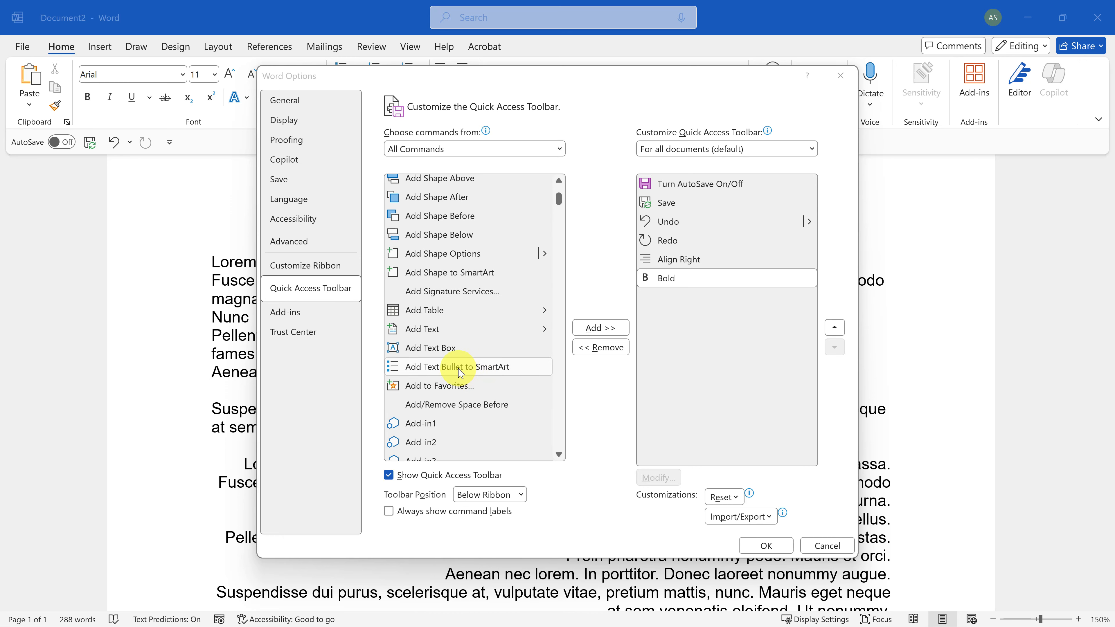
left_click(488, 365)
left_click(590, 329)
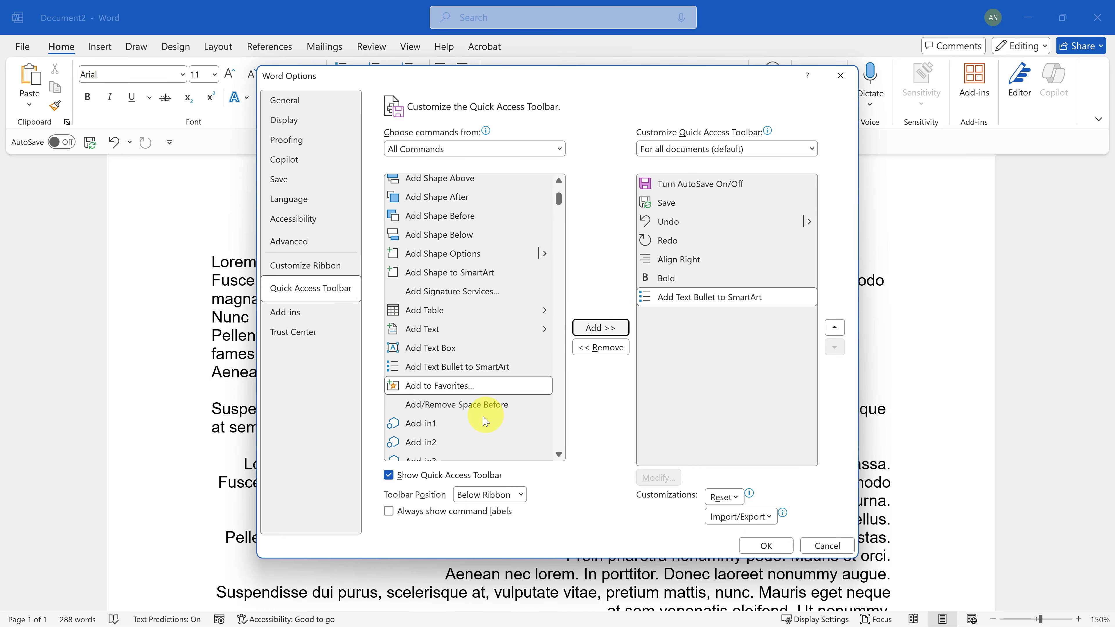
Step: Add the Align Bottom command directly after Undo on the Quick Access Toolbar and apply the customizations
scroll(439, 407, "down", 8)
scroll(437, 395, "down", 2)
left_click(439, 407)
left_click(720, 222)
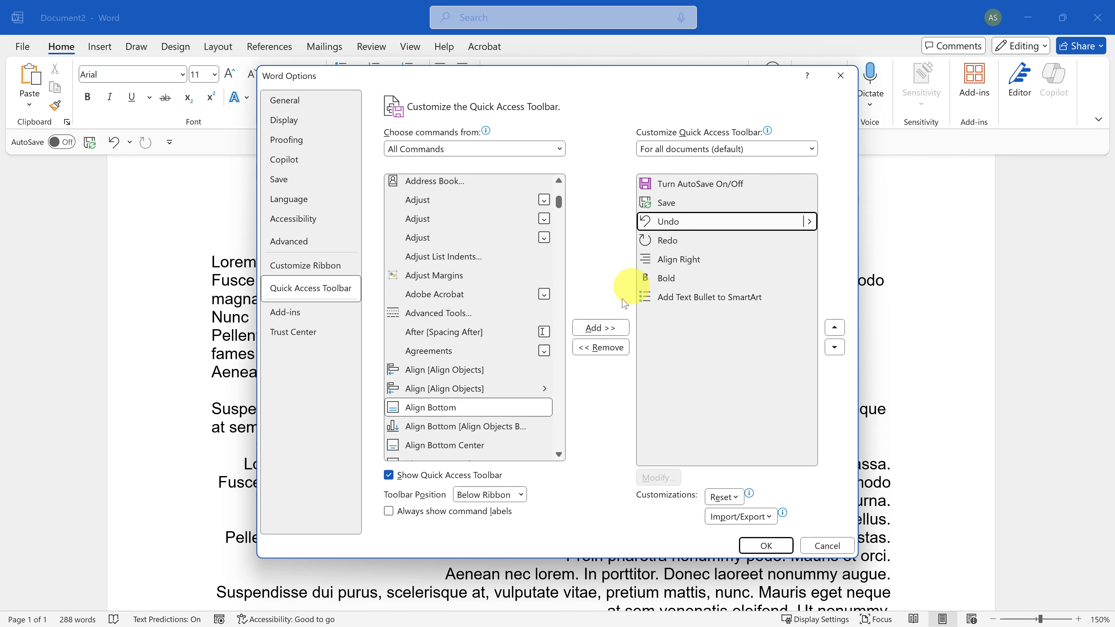
left_click(609, 328)
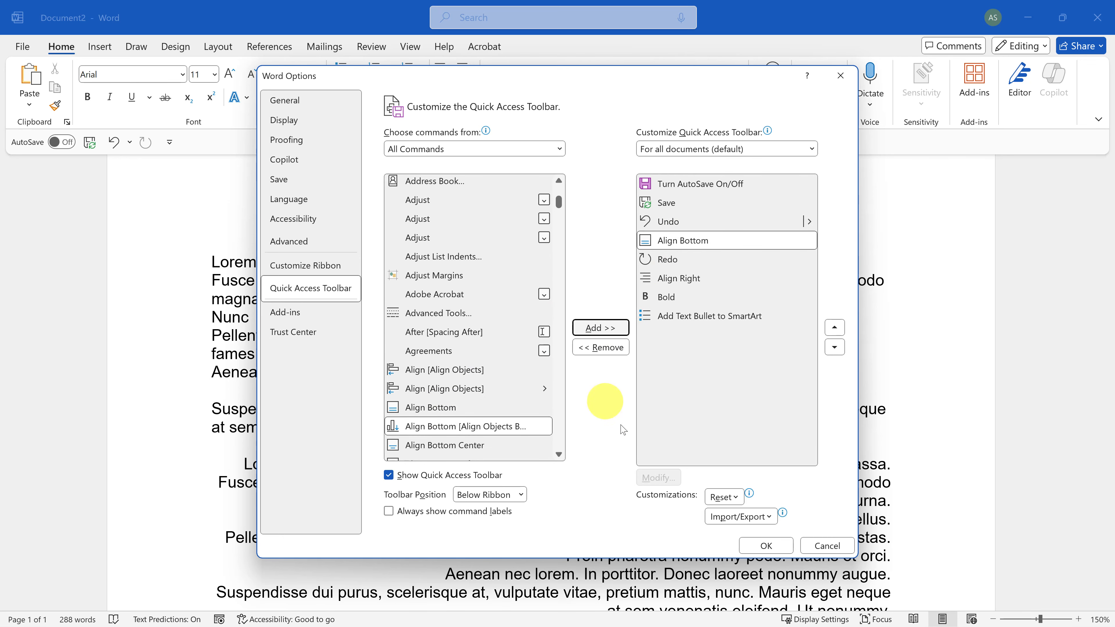
left_click(767, 546)
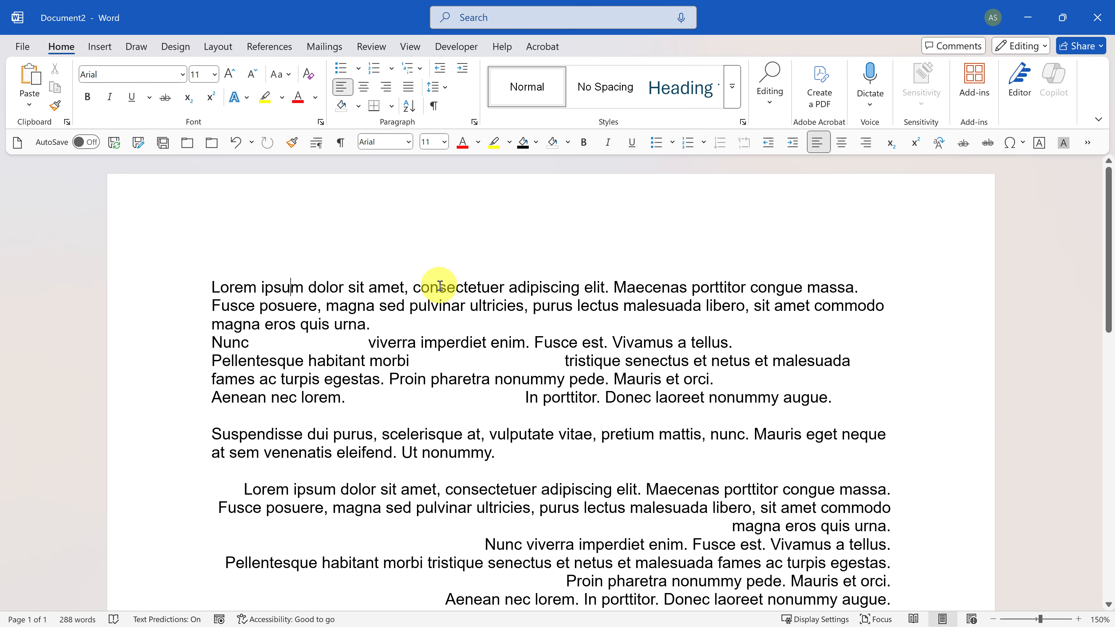
Step: Try bold formatting on the text from "consectetuer" in the first paragraph through "nonummy augue." and undo it
left_click_drag(439, 288, 520, 420)
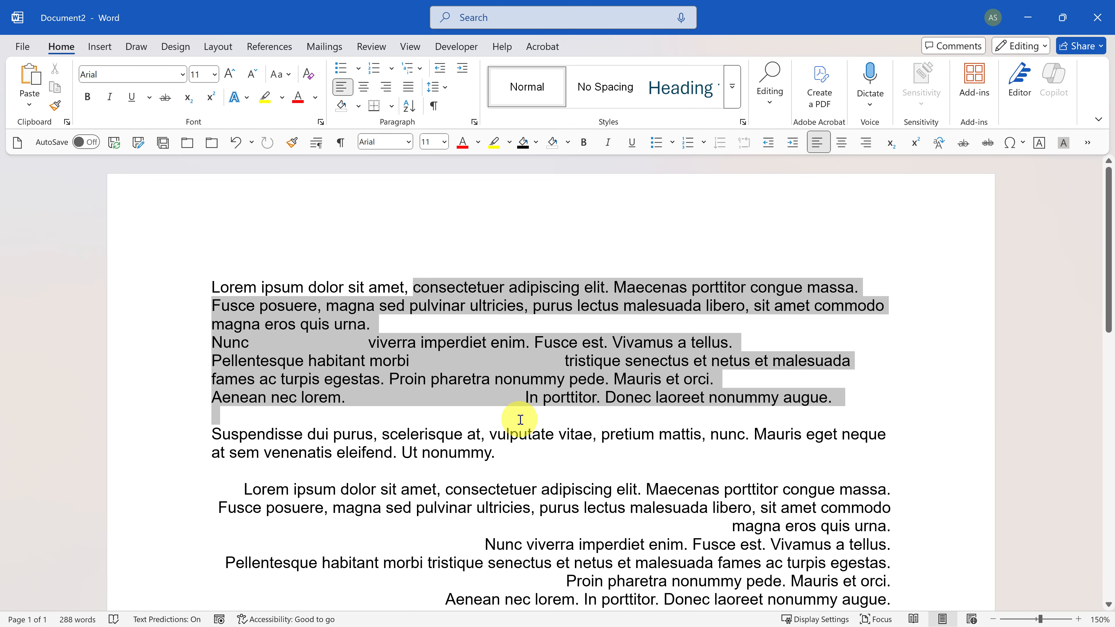
left_click(586, 142)
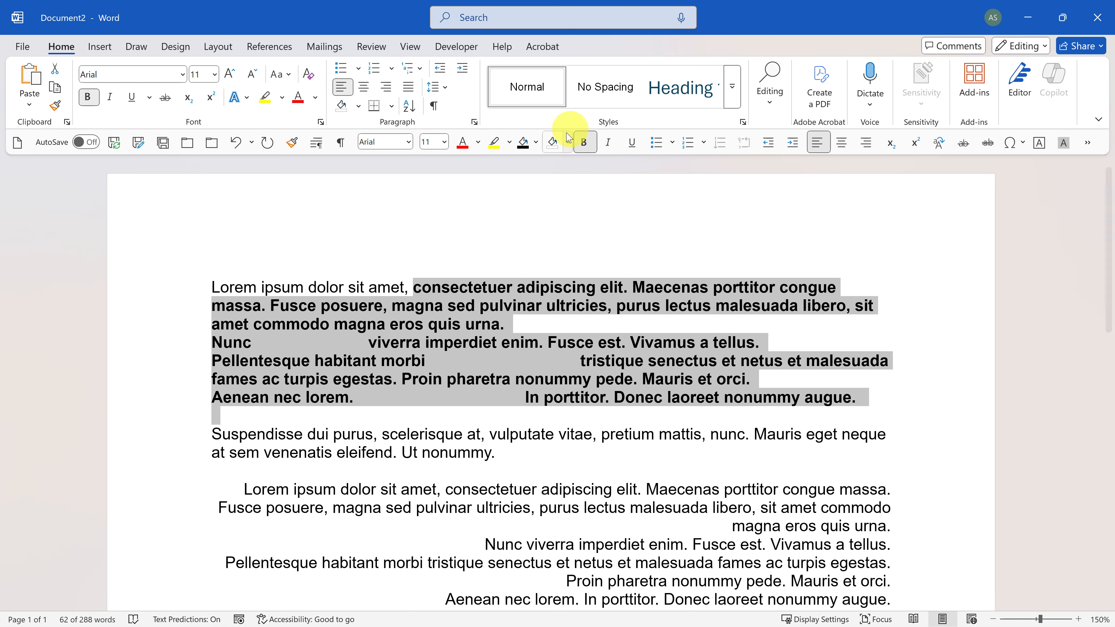
key("ctrl+z")
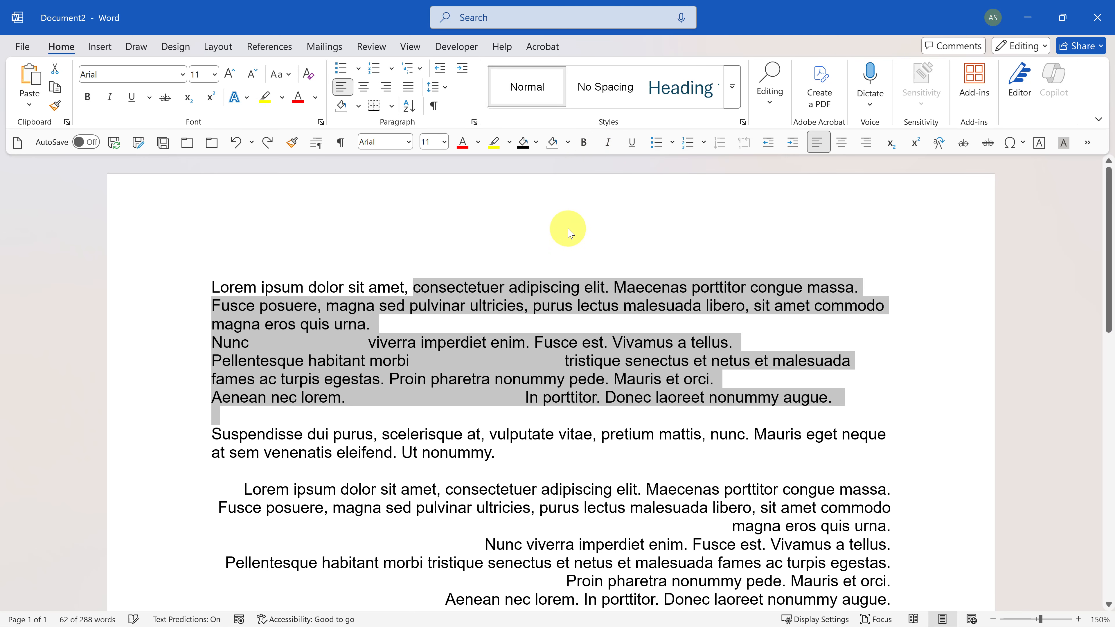
left_click(646, 213)
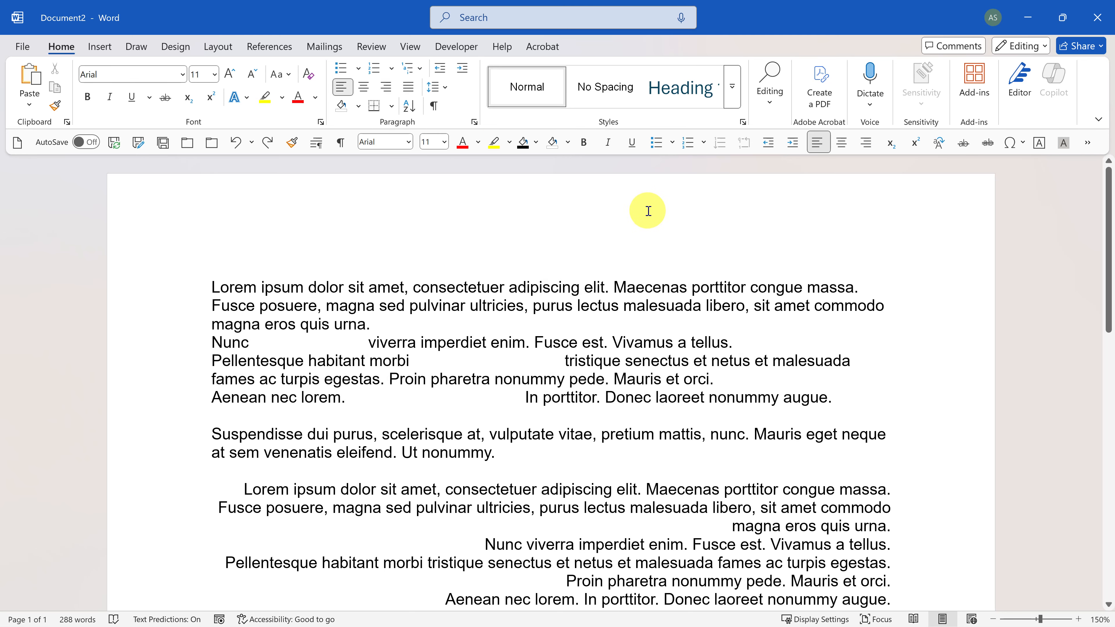
left_click(455, 47)
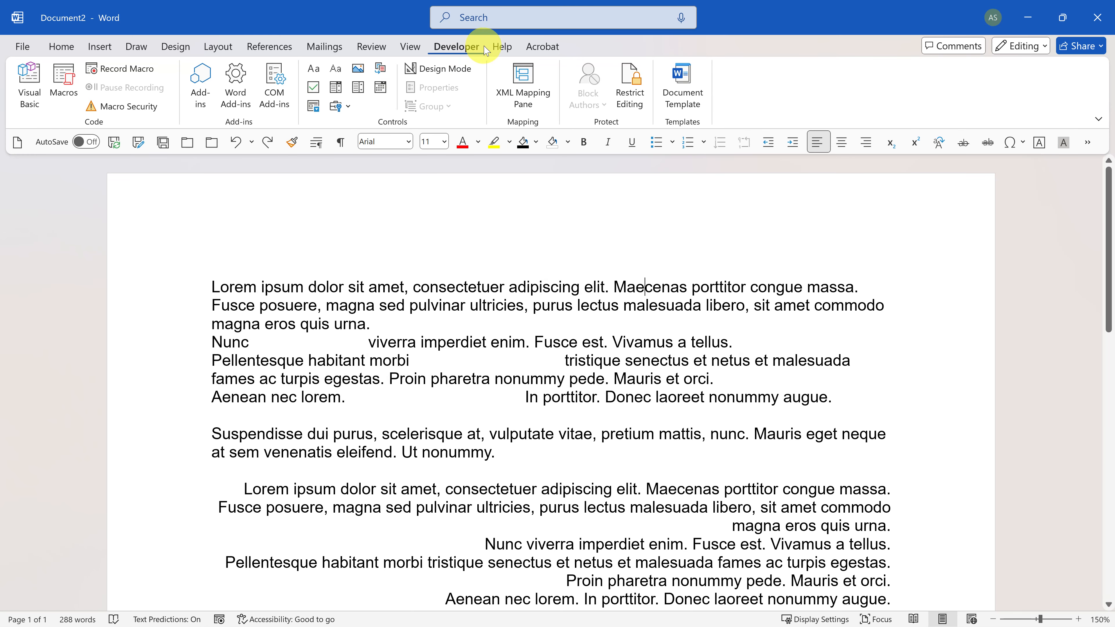
left_click(505, 49)
left_click(324, 47)
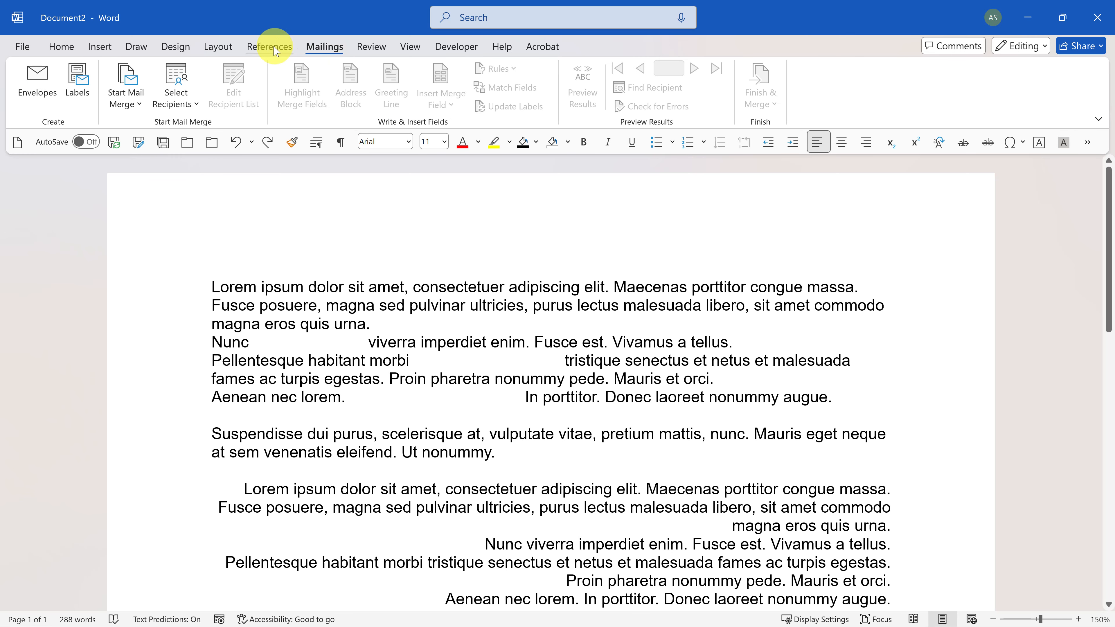
left_click(281, 50)
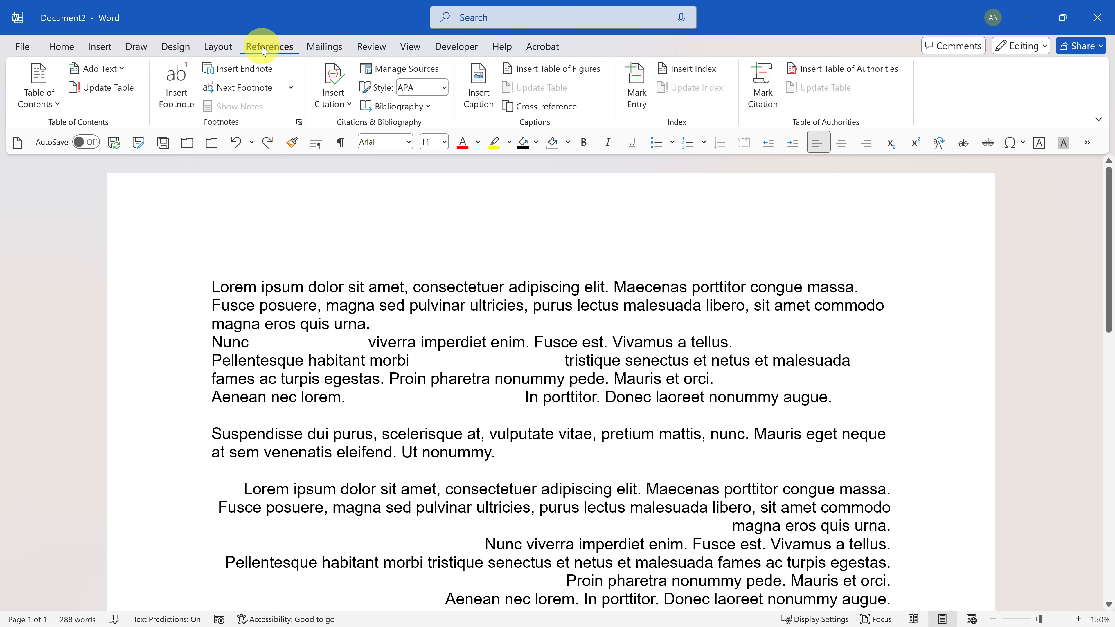
left_click(64, 51)
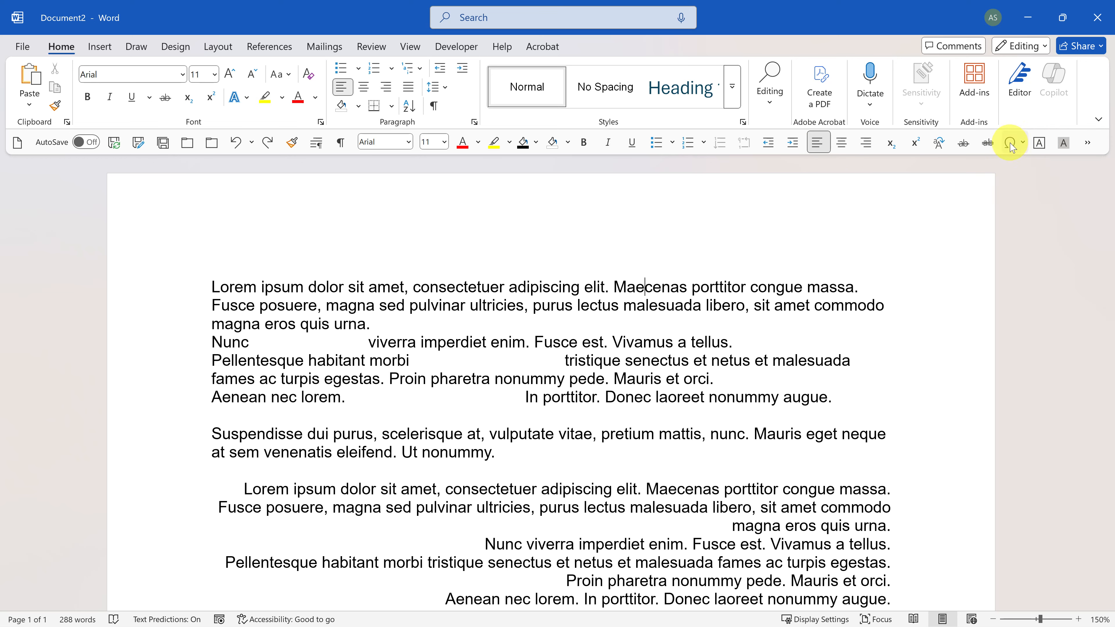
Step: Fit the whole page in view using the extra Quick Access Toolbar commands, and zoom back in to 140%
left_click(1088, 142)
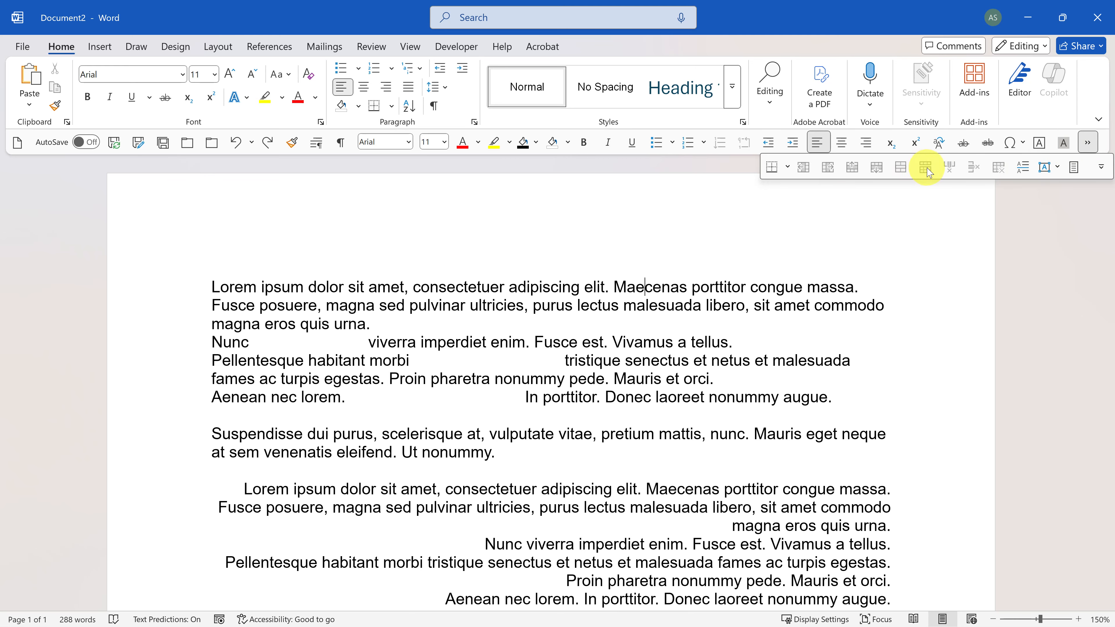
left_click(1076, 167)
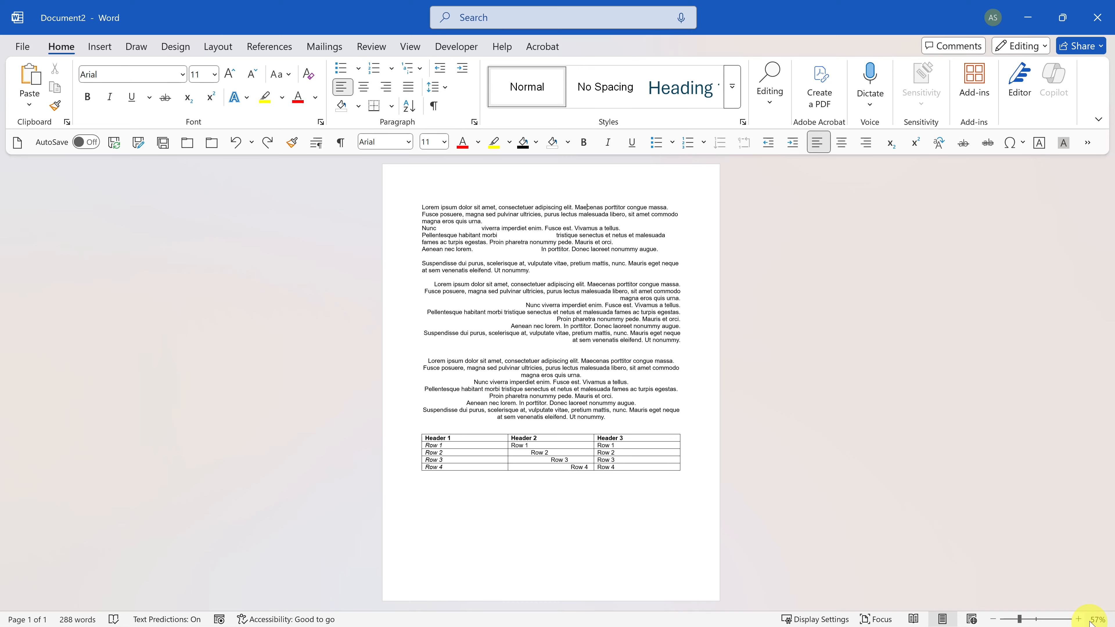
left_click(1080, 620)
left_click(1080, 620)
left_click(1079, 619)
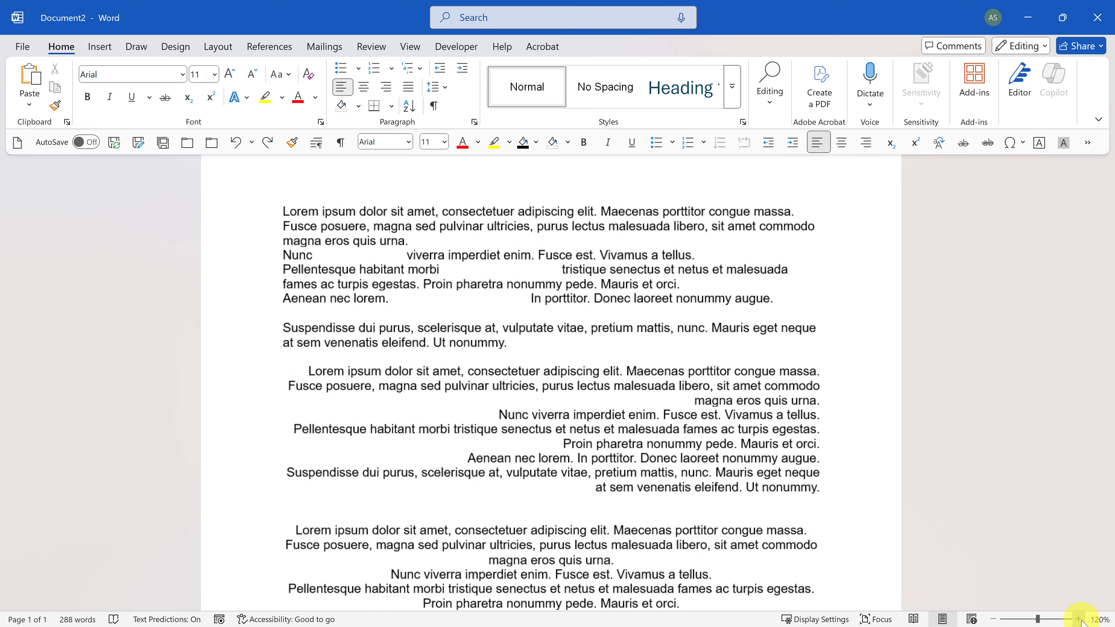
left_click(1080, 620)
scroll(734, 473, "up", 2)
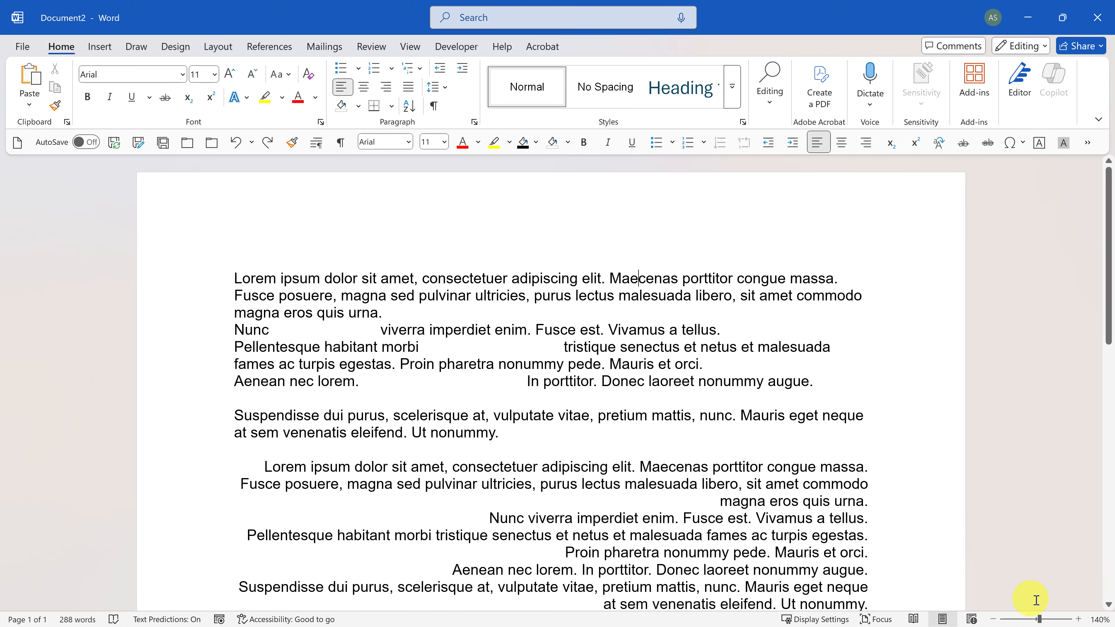
Step: Try showing the Quick Access Toolbar above the ribbon, and return it below the ribbon
left_click(1088, 142)
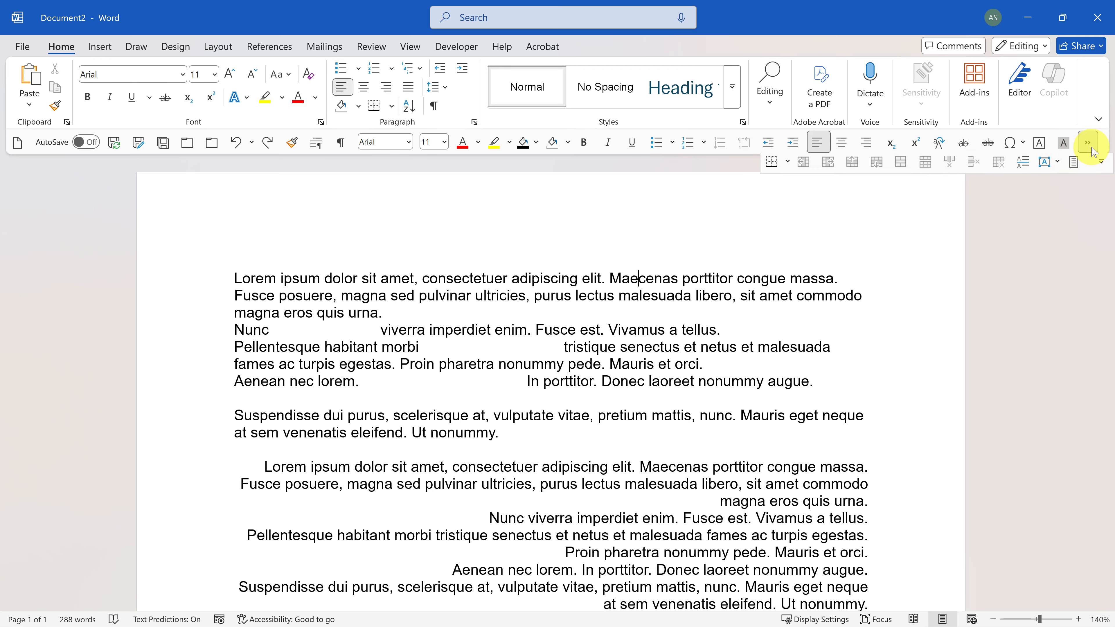
left_click(1103, 167)
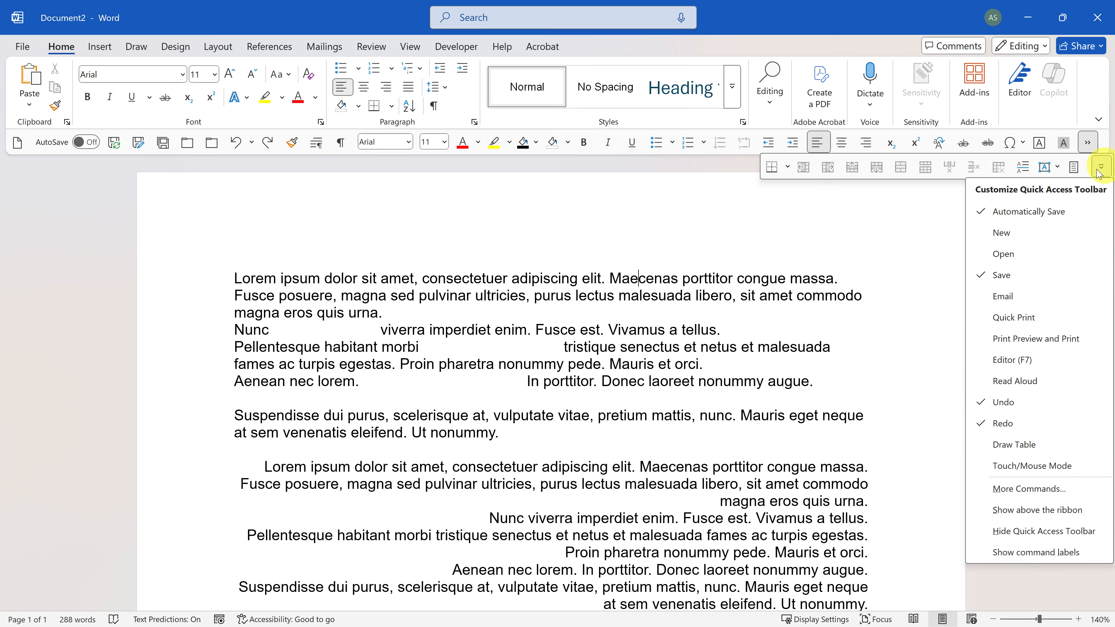
left_click(1038, 509)
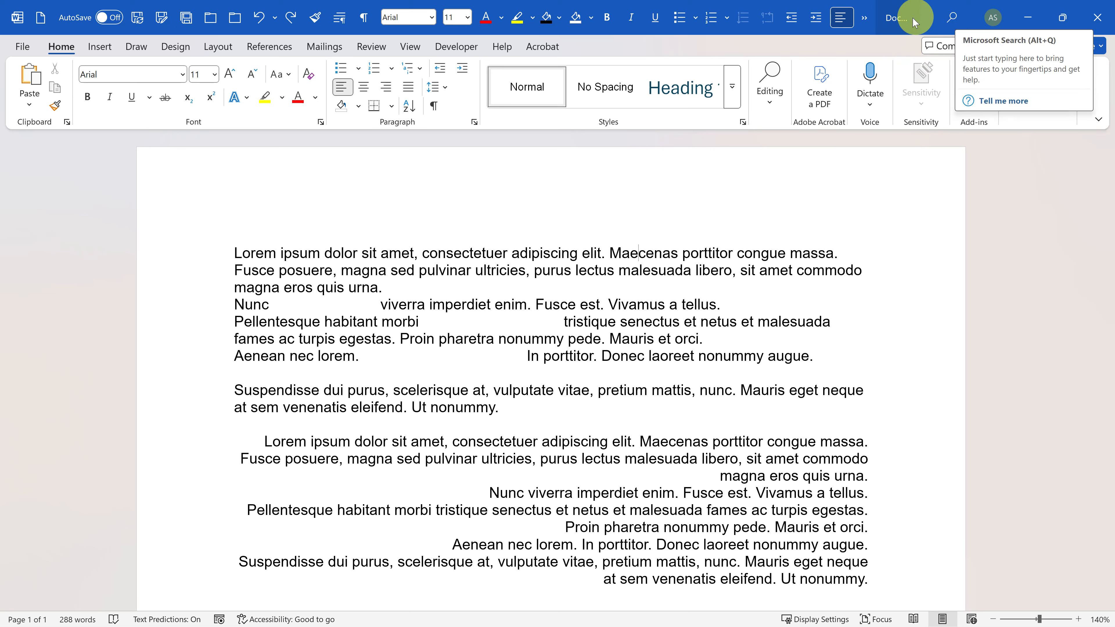
left_click(864, 18)
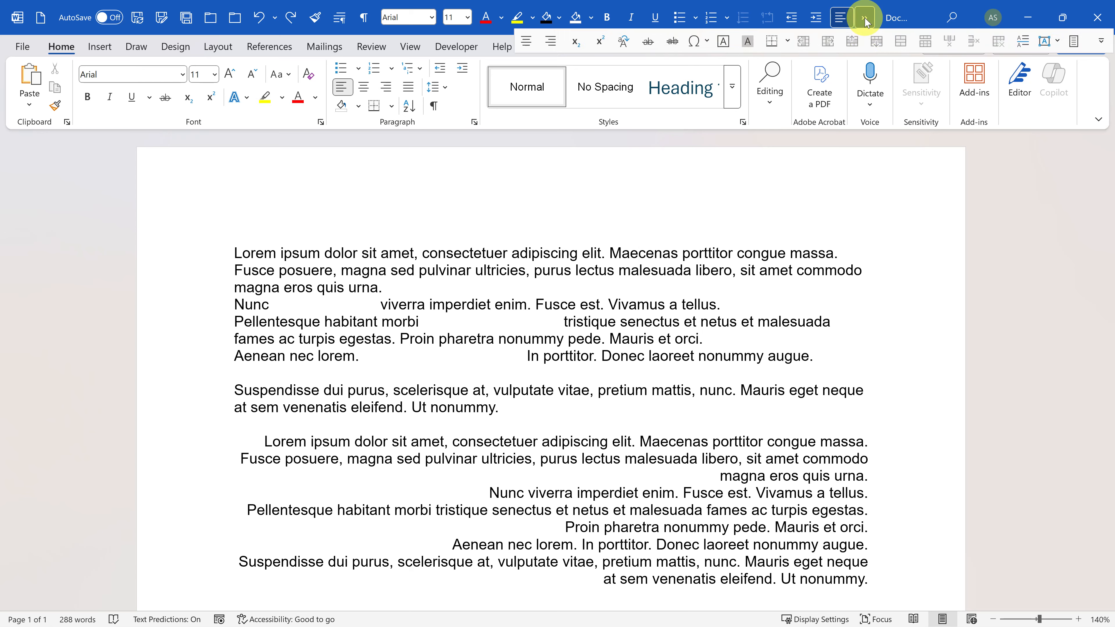
left_click(1102, 42)
left_click(1058, 386)
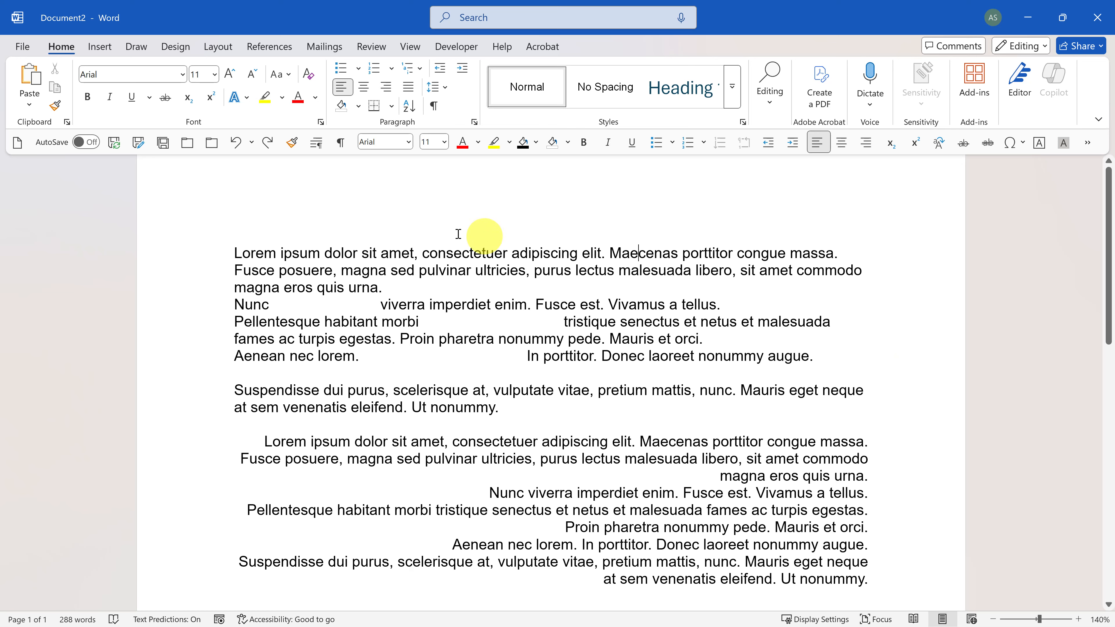
Step: Turn on Show bookmarks under the document content settings in Word's advanced options
left_click(22, 47)
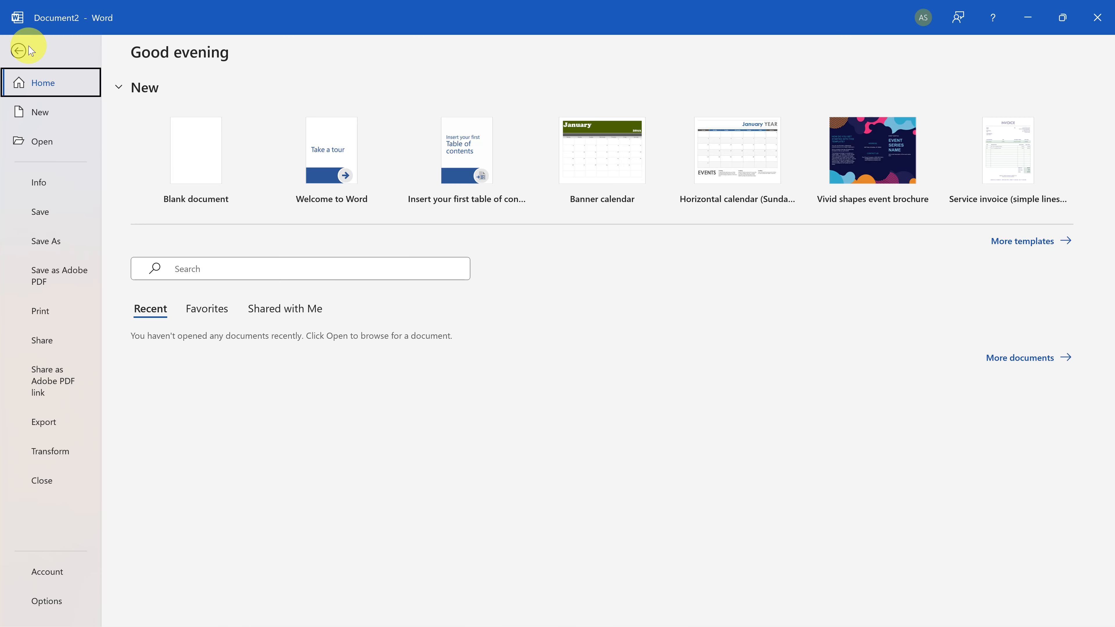
left_click(62, 600)
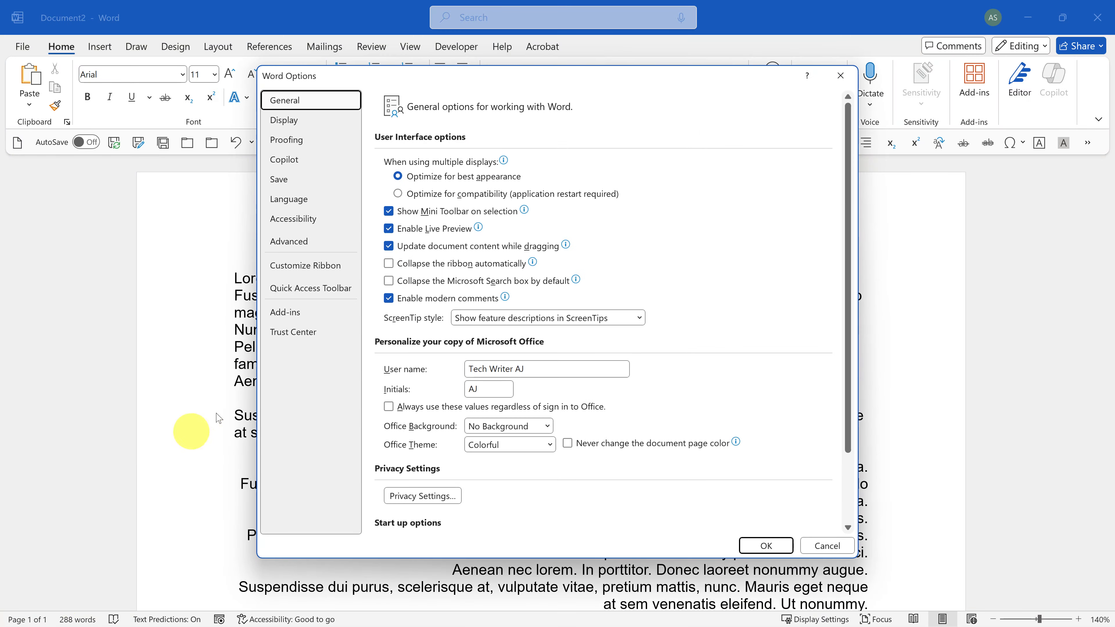
left_click(306, 243)
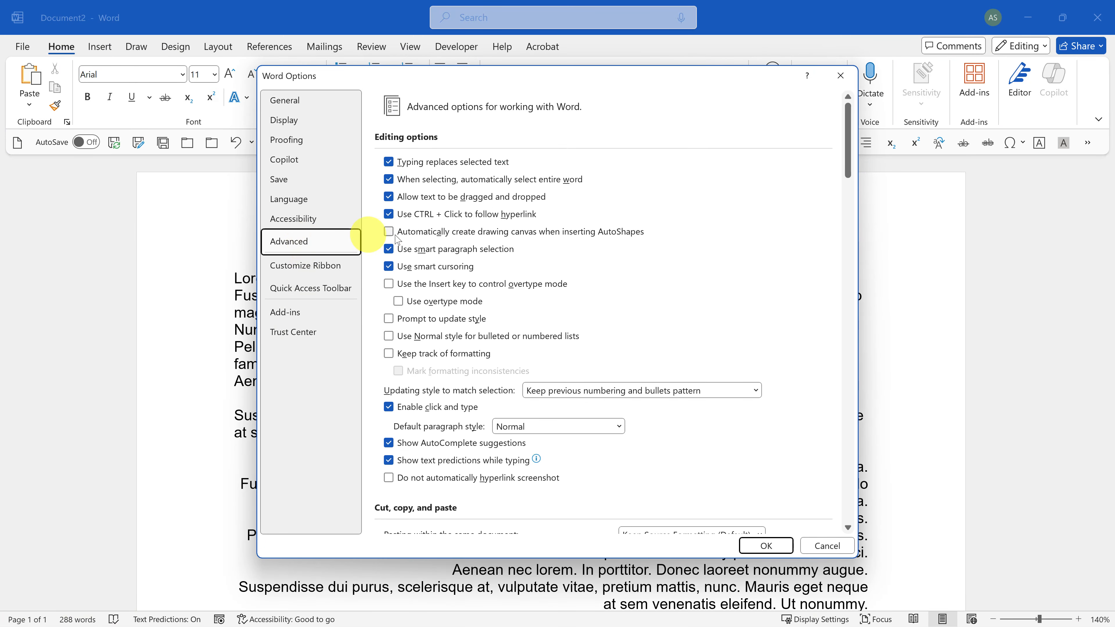
scroll(693, 262, "down", 8)
scroll(693, 262, "down", 10)
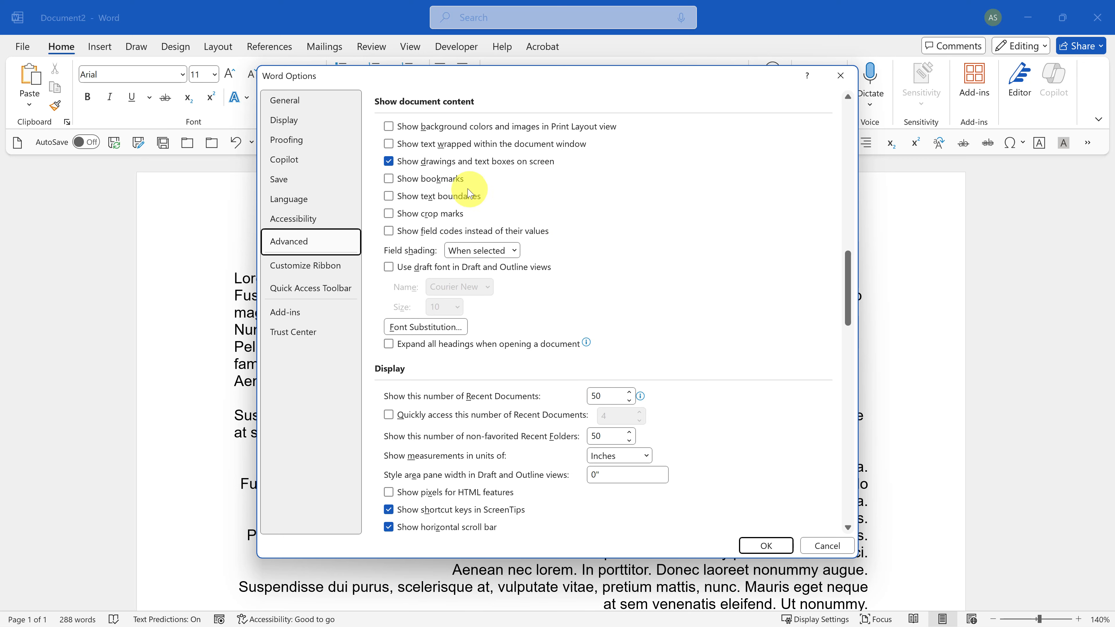
left_click(389, 179)
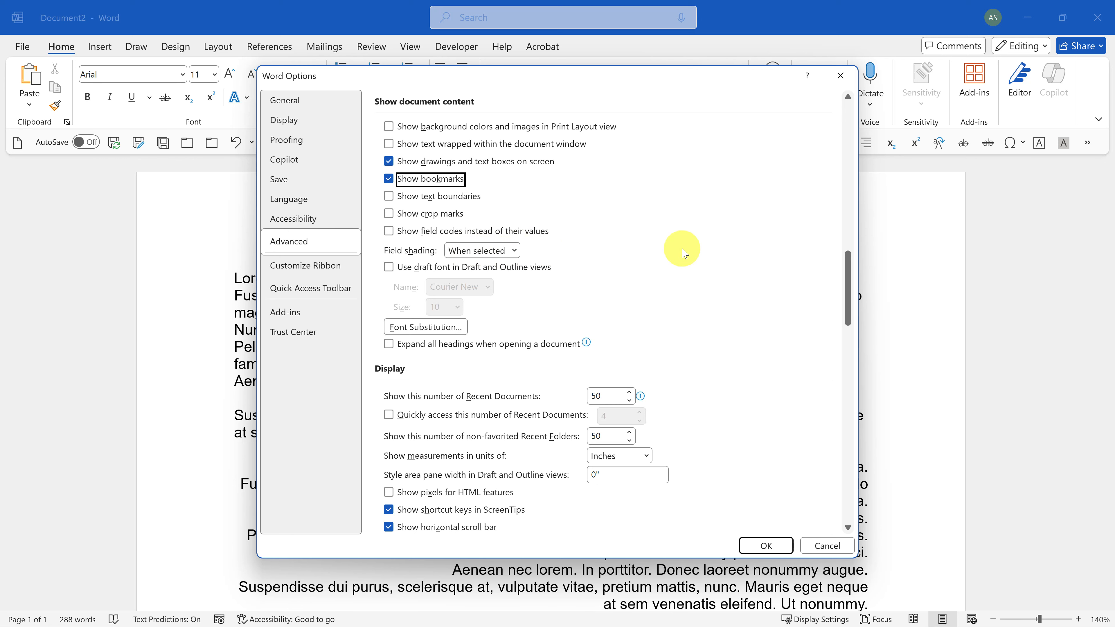
Step: Set field shading to Always, turn on Show crop marks, and apply the options
left_click(517, 253)
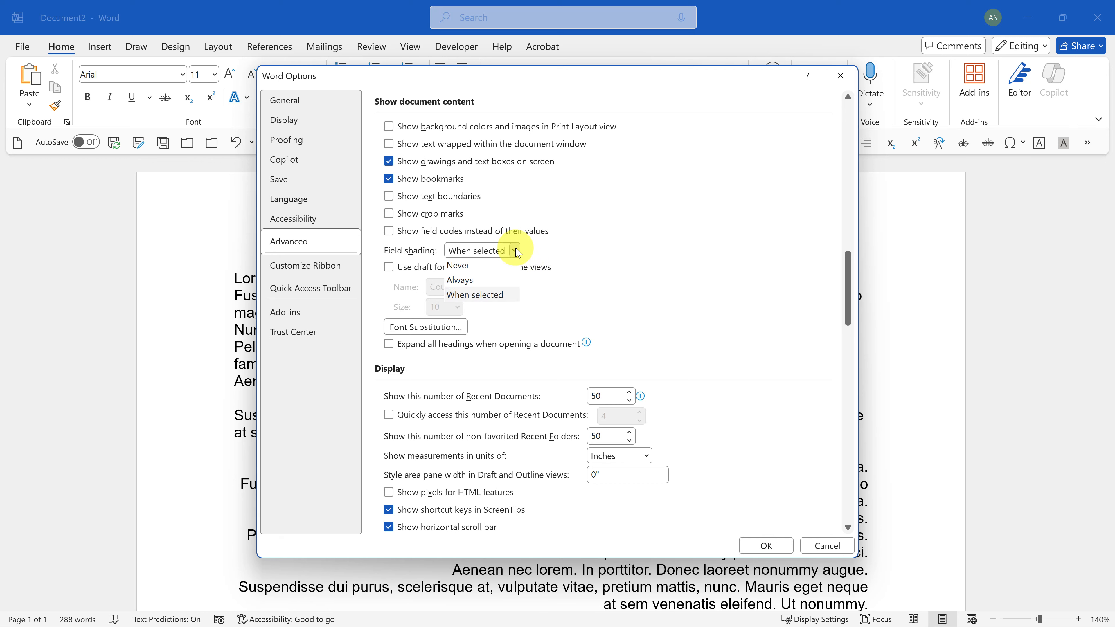
left_click(505, 278)
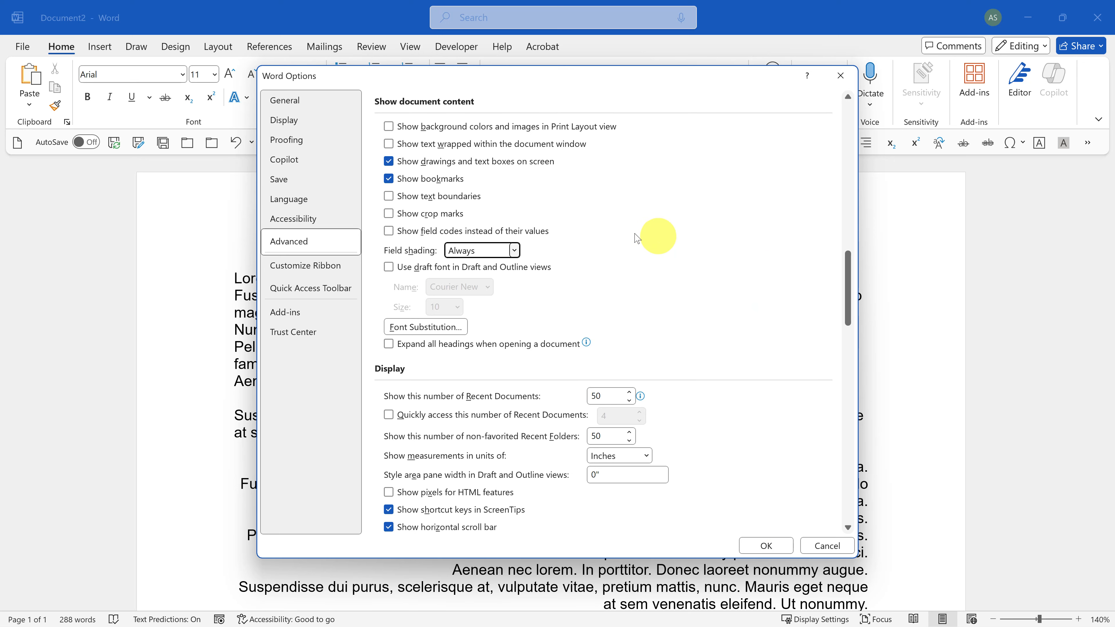
left_click(458, 213)
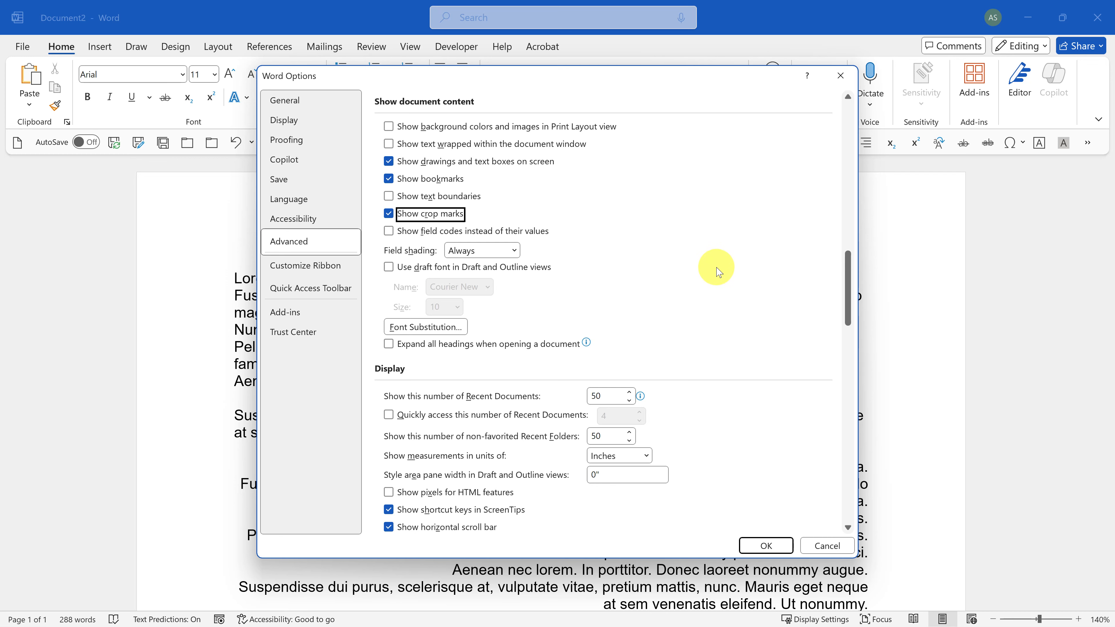
left_click(768, 547)
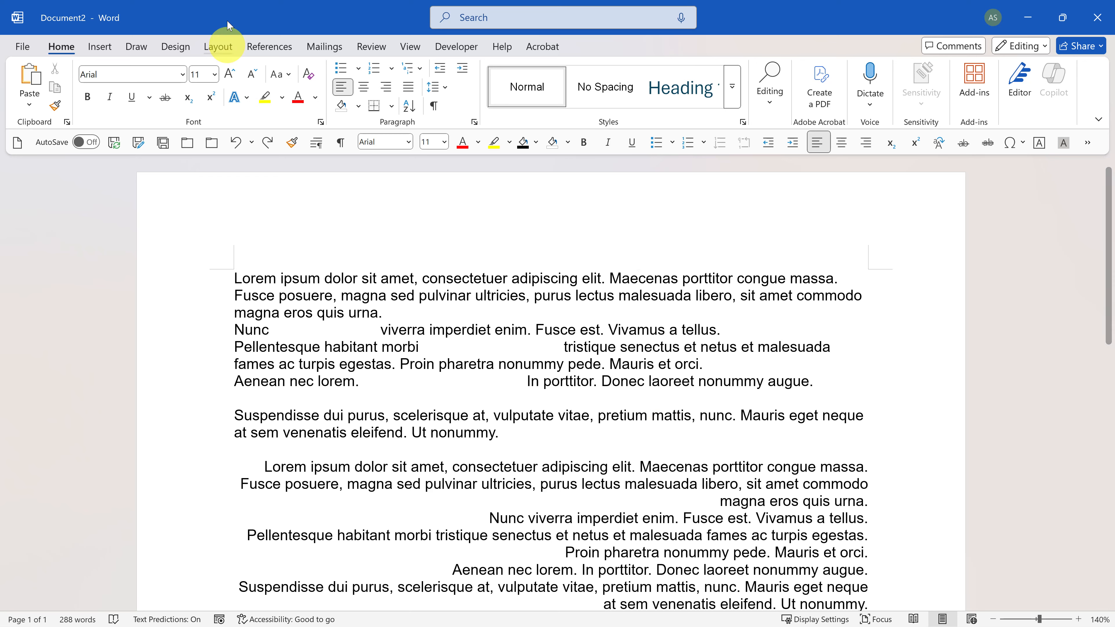
Step: Display the ruler and turn on the paragraph marks and other hidden formatting symbols
left_click(249, 6)
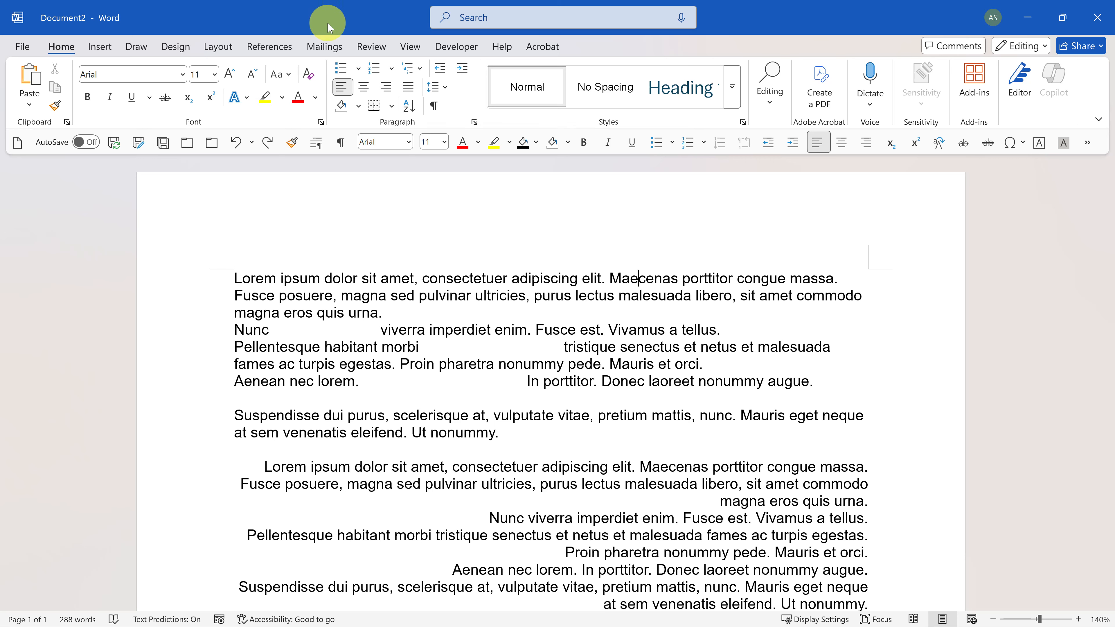
left_click(411, 46)
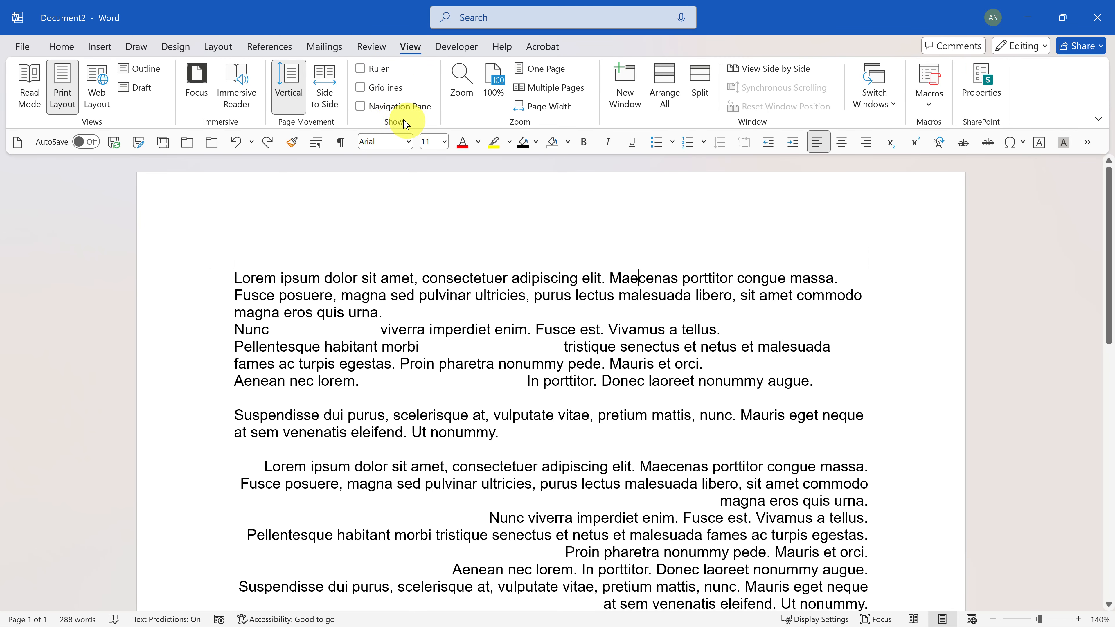
left_click(361, 68)
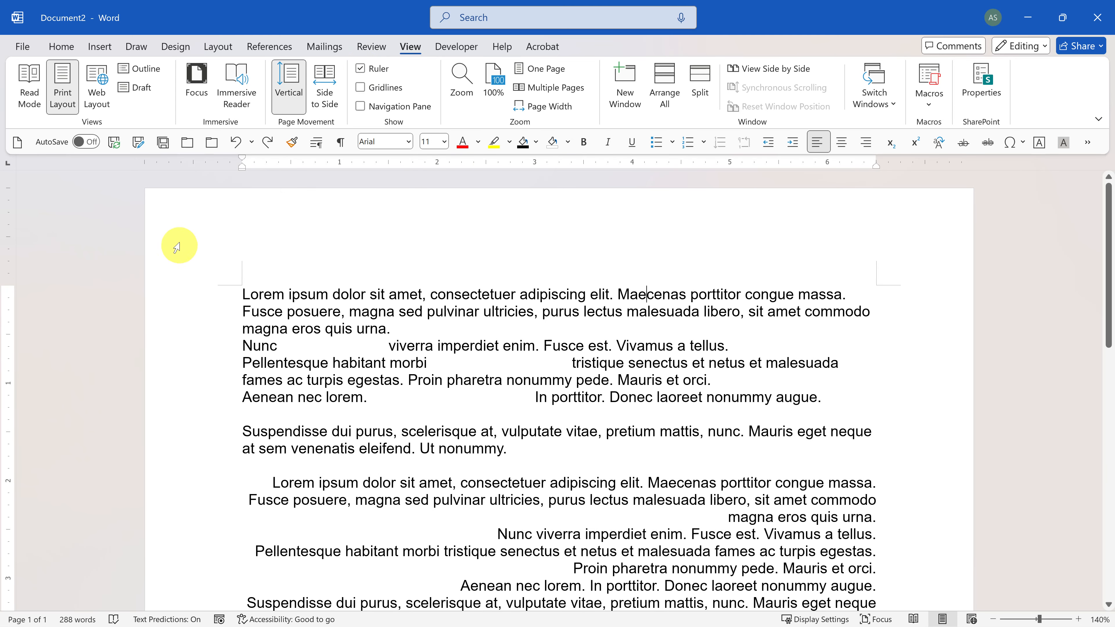
left_click(61, 46)
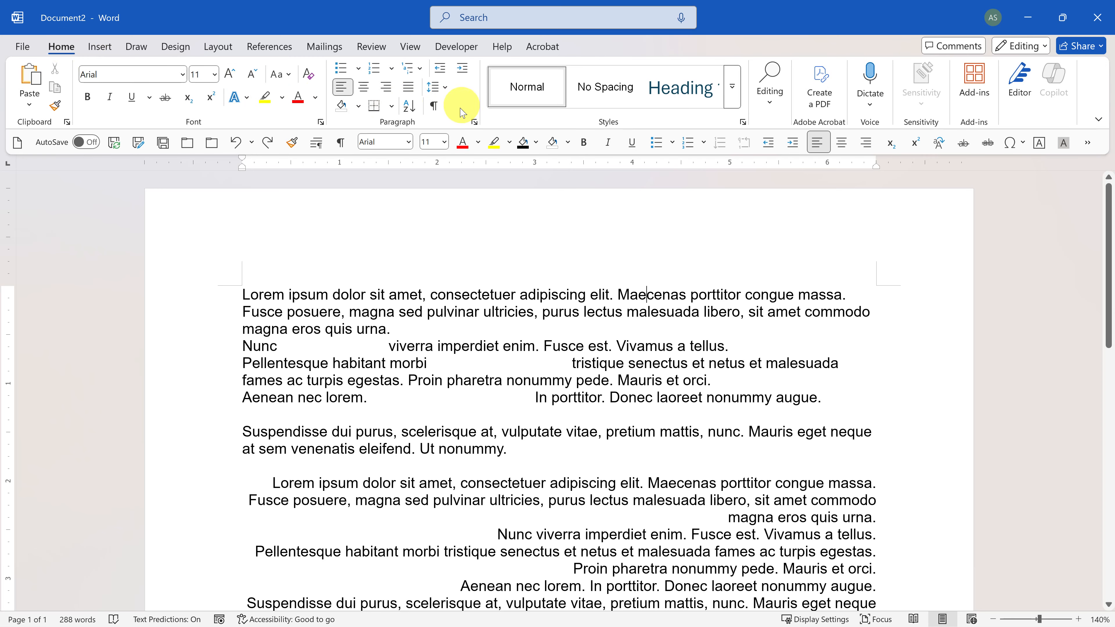
left_click(436, 106)
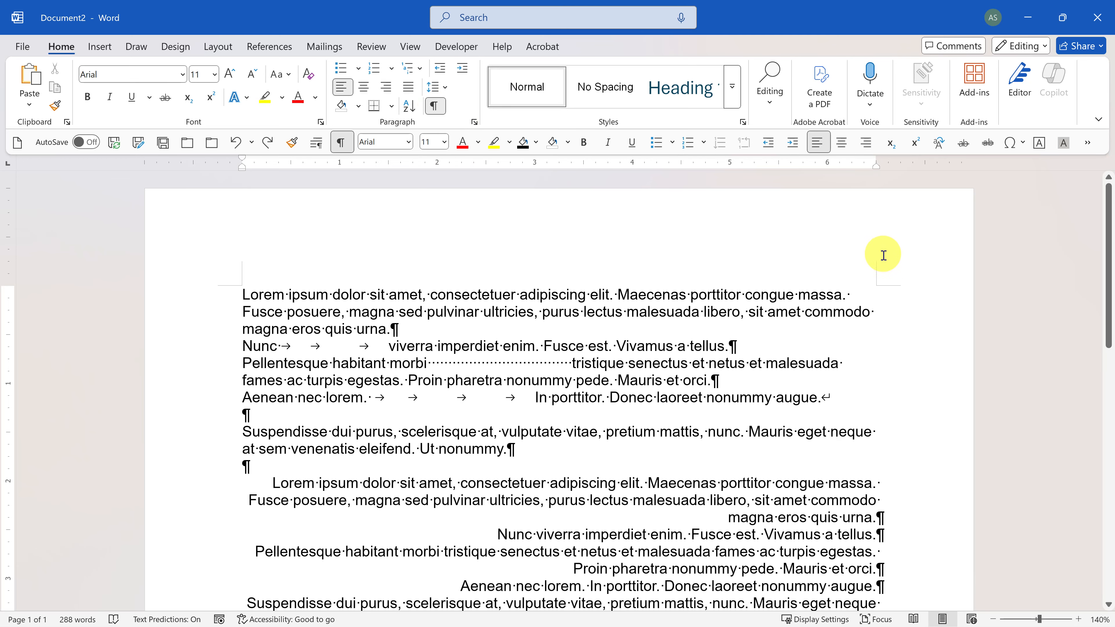
Step: Examine the tab and line break marks in the body text and in rows 2 to 4 of the table's Header 2 column
scroll(869, 277, "down", 2)
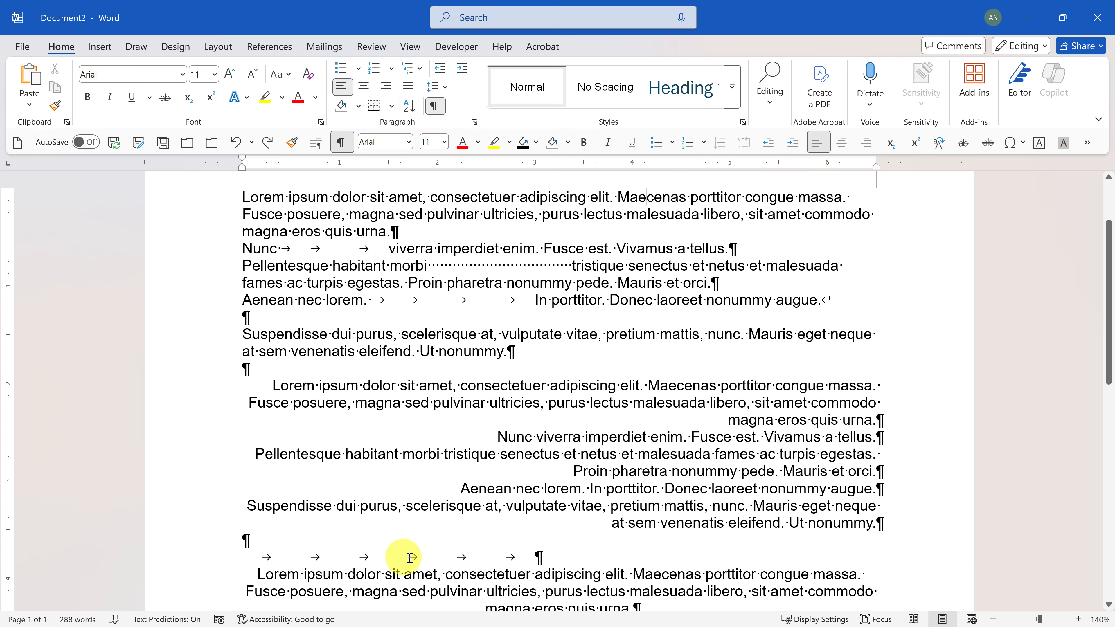
double_click(510, 557)
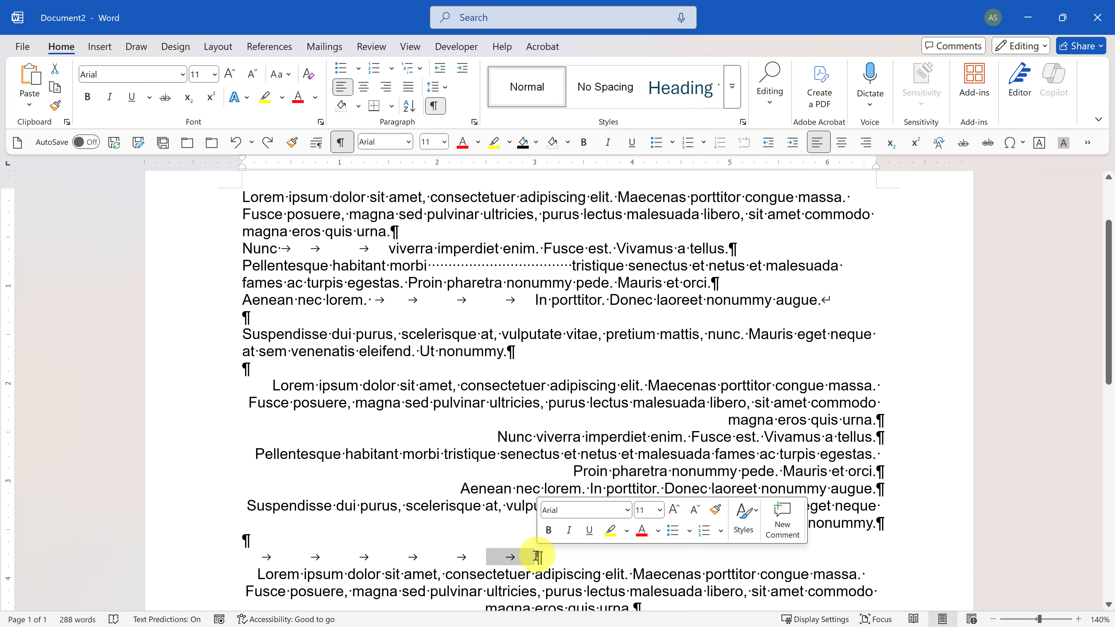
left_click(824, 300)
scroll(667, 346, "down", 8)
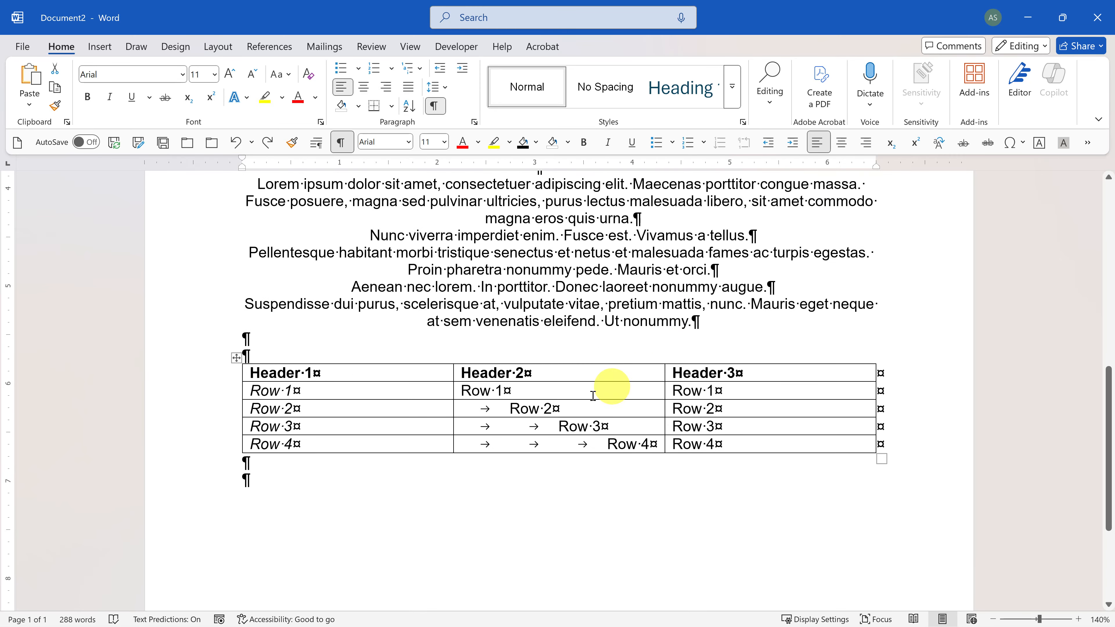
left_click_drag(443, 411, 566, 448)
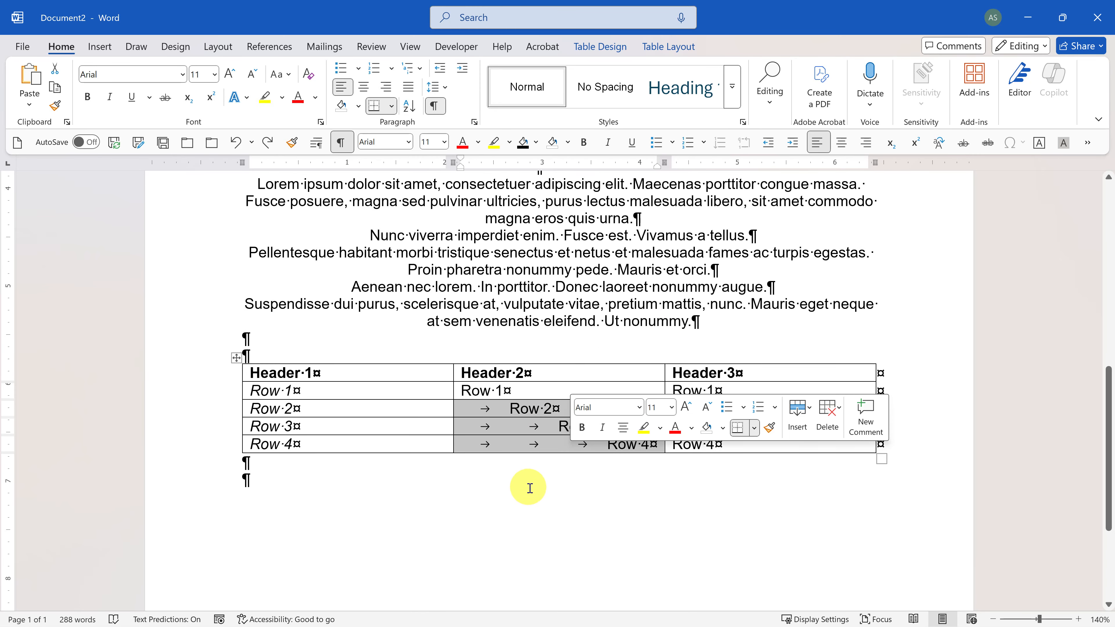
left_click(530, 490)
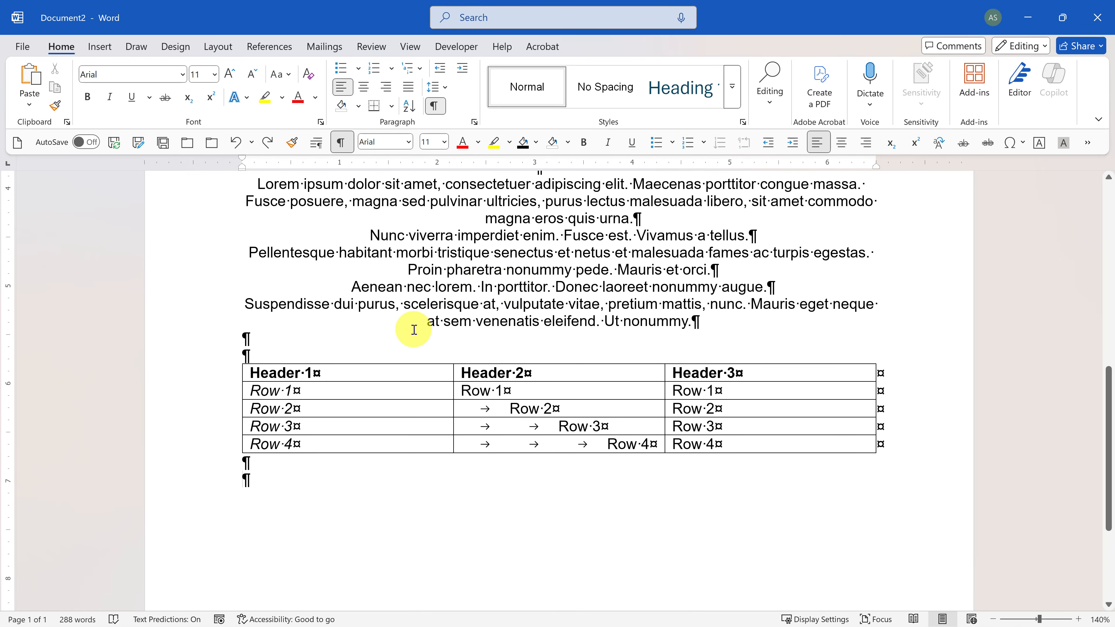
Step: Fit the whole page in view using the One Page command among the extra Quick Access Toolbar commands
scroll(449, 302, "up", 4)
scroll(457, 299, "up", 3)
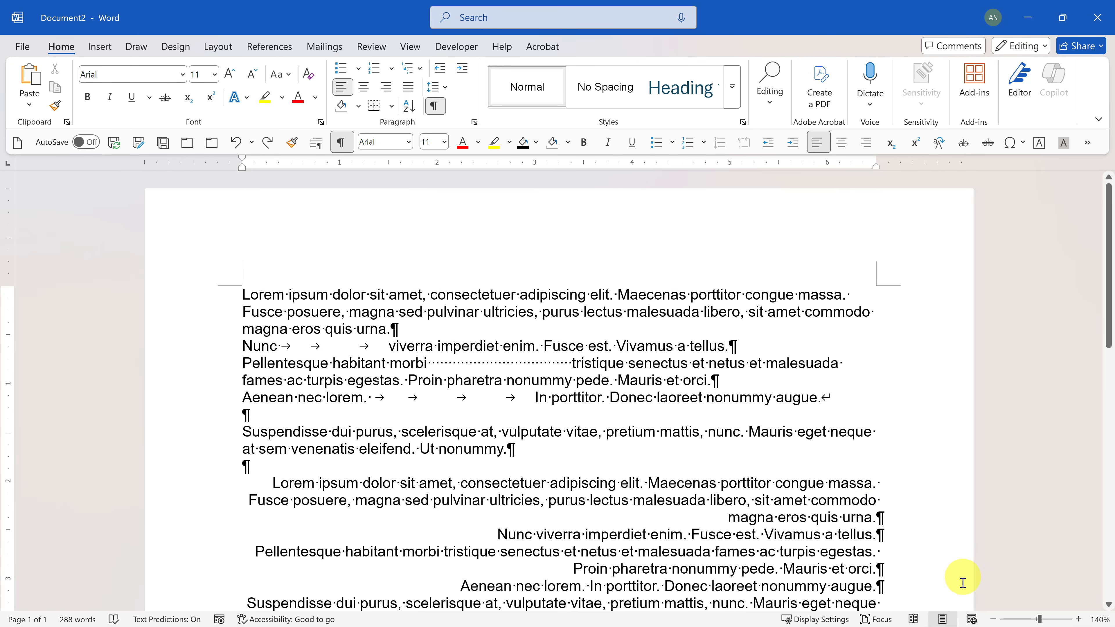
left_click(1087, 142)
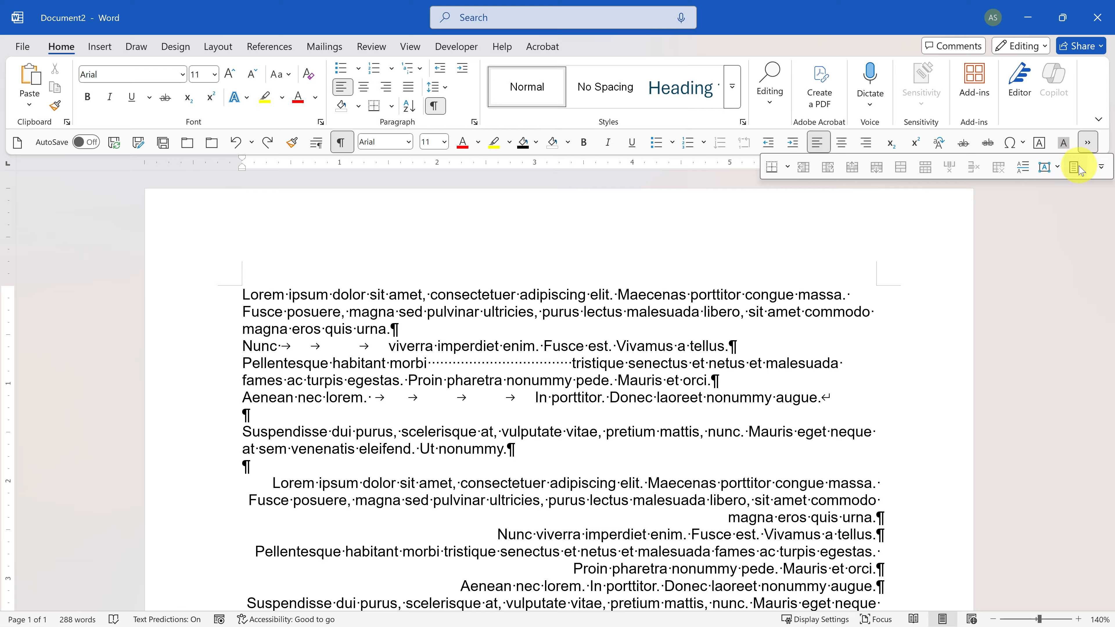
left_click(1067, 169)
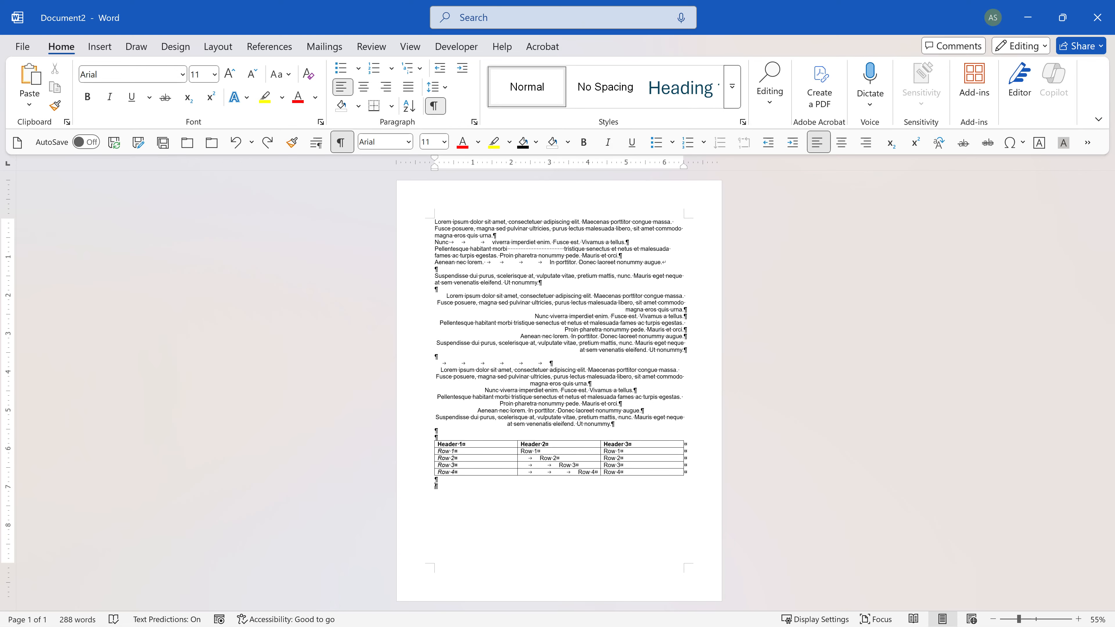